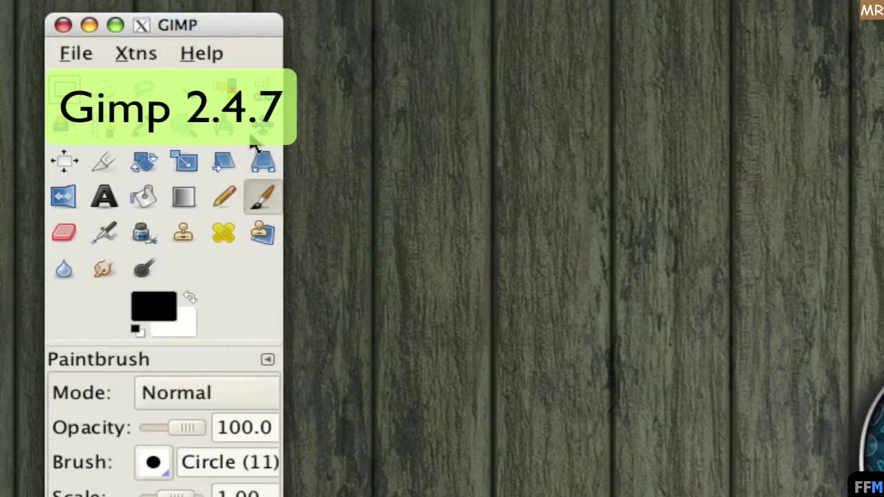
Open 11.jpg from the Desktop, keep its embedded colour profile, and move the window aside
click(69, 53)
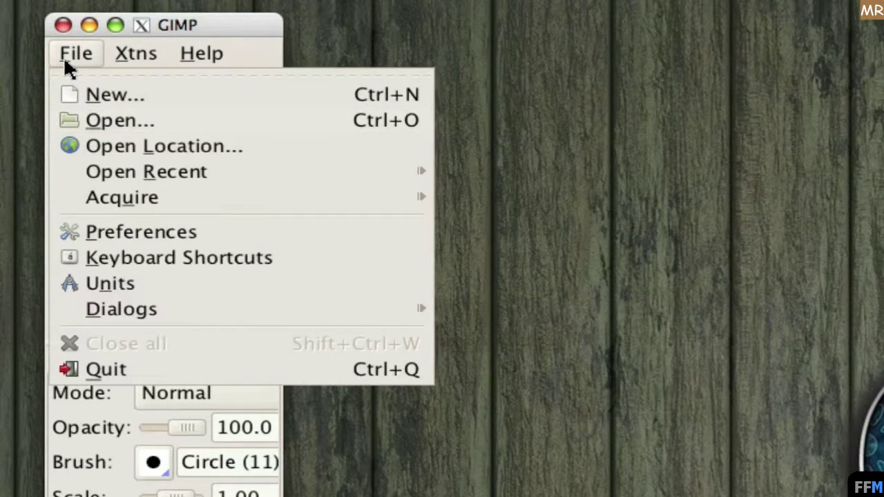
click(58, 123)
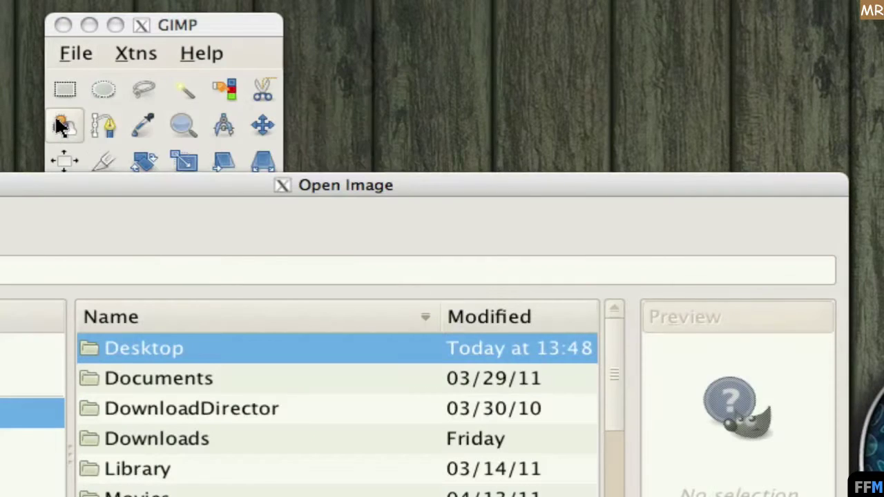
double_click(131, 348)
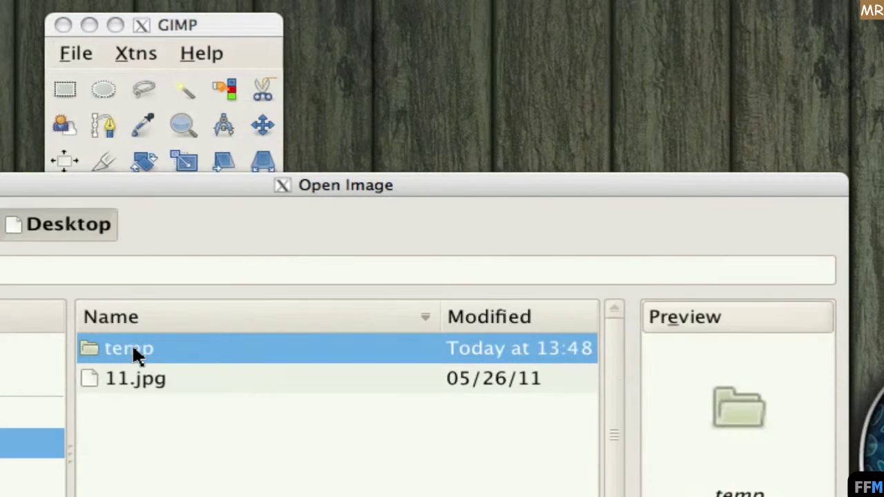
click(168, 378)
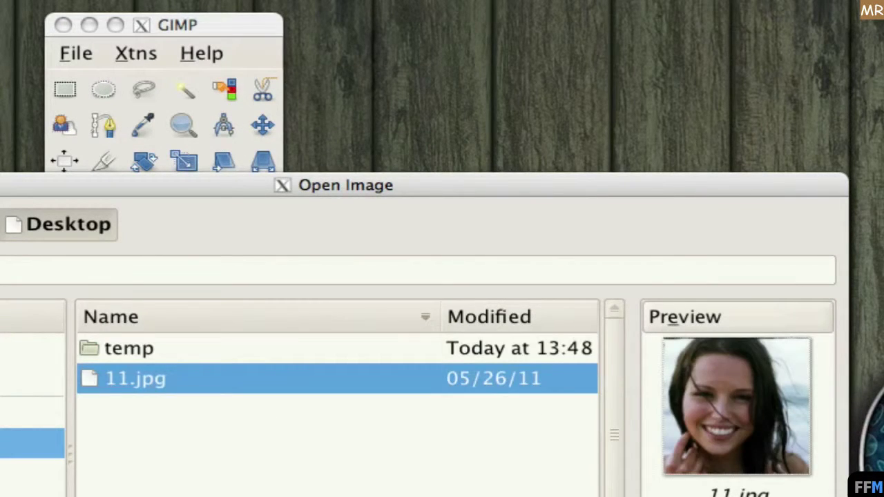
key(Return)
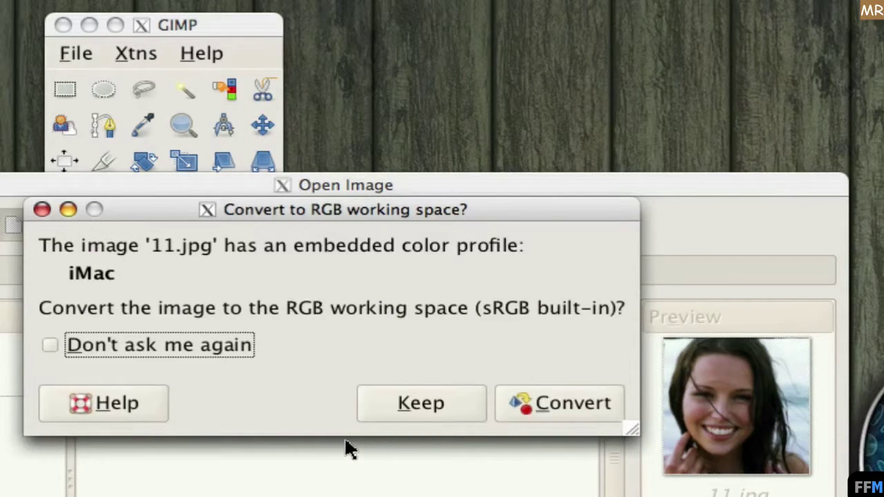
click(452, 404)
drag(359, 207, 824, 30)
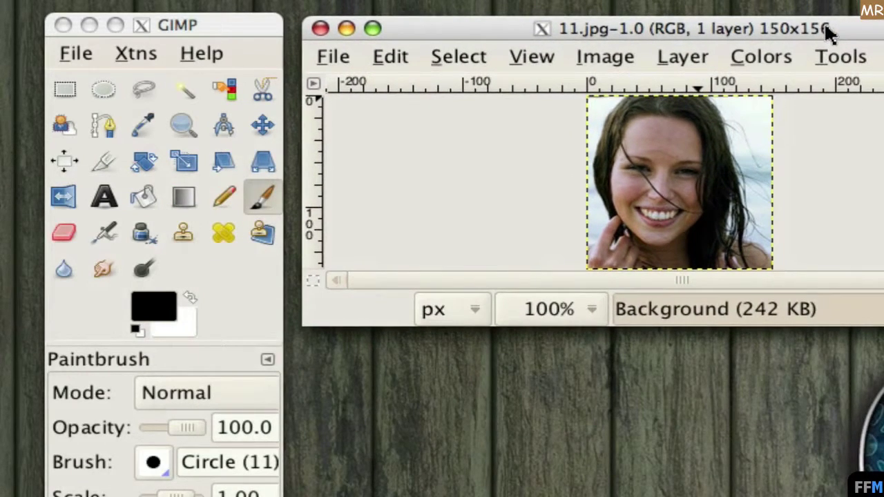
Add a new layer filled with the white background colour
click(665, 58)
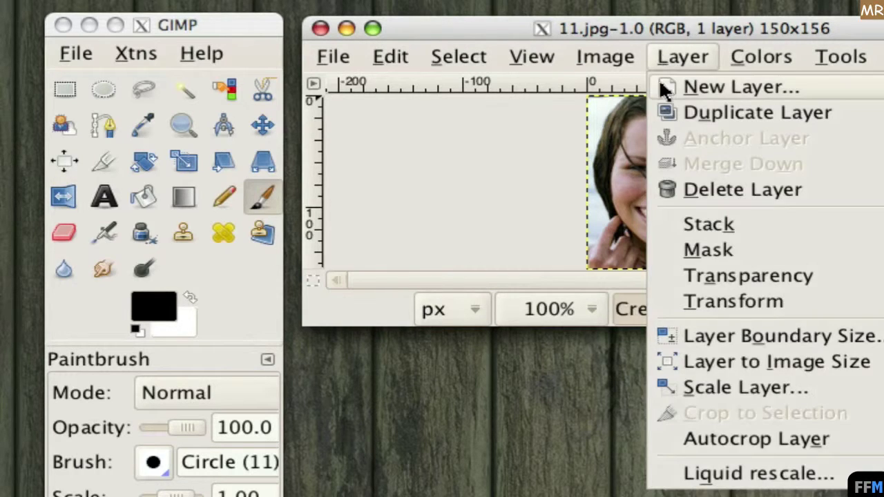
click(663, 87)
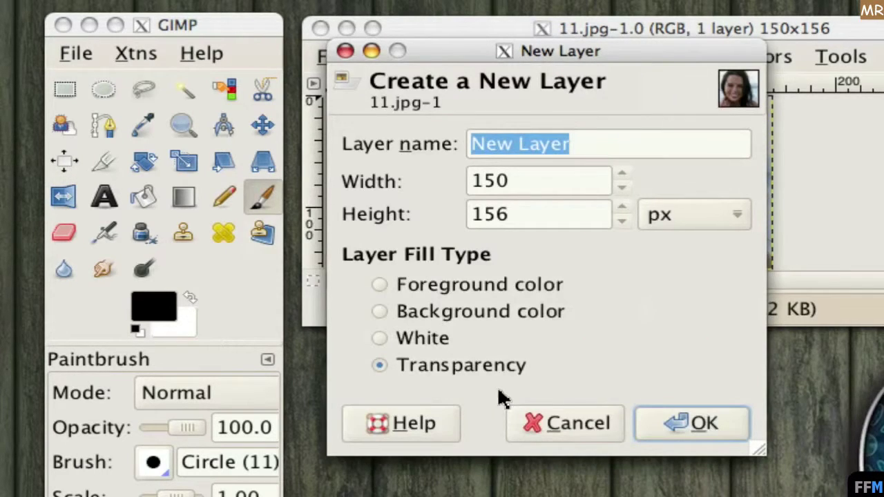
click(380, 311)
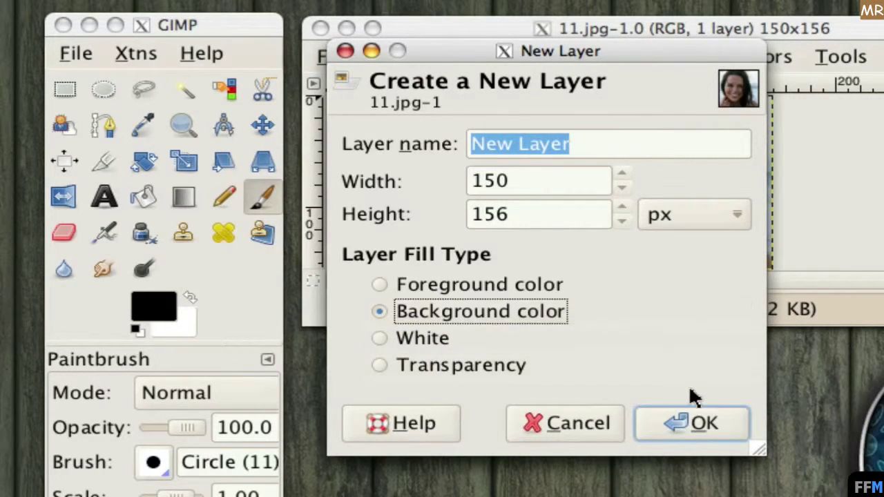
click(646, 418)
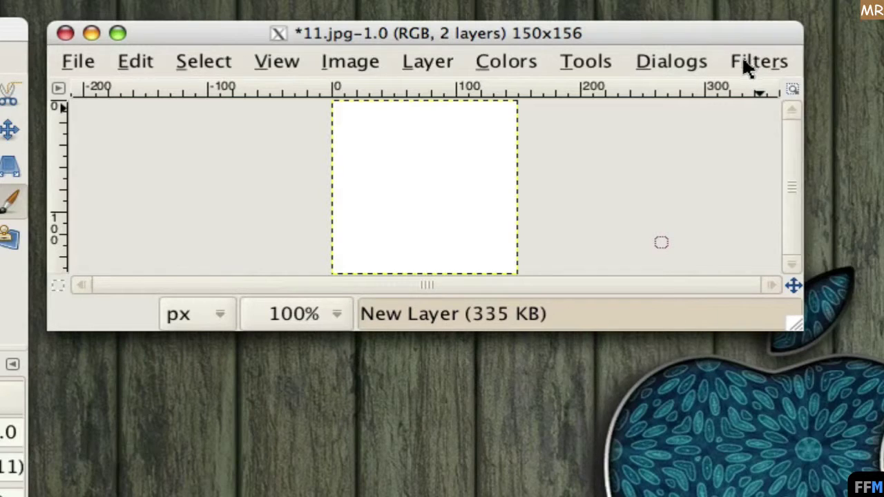
click(746, 60)
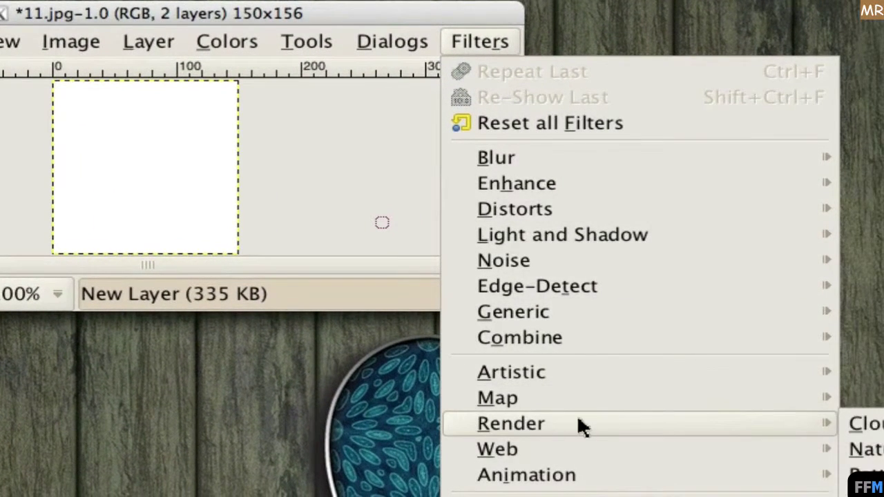
mouse_move(131, 272)
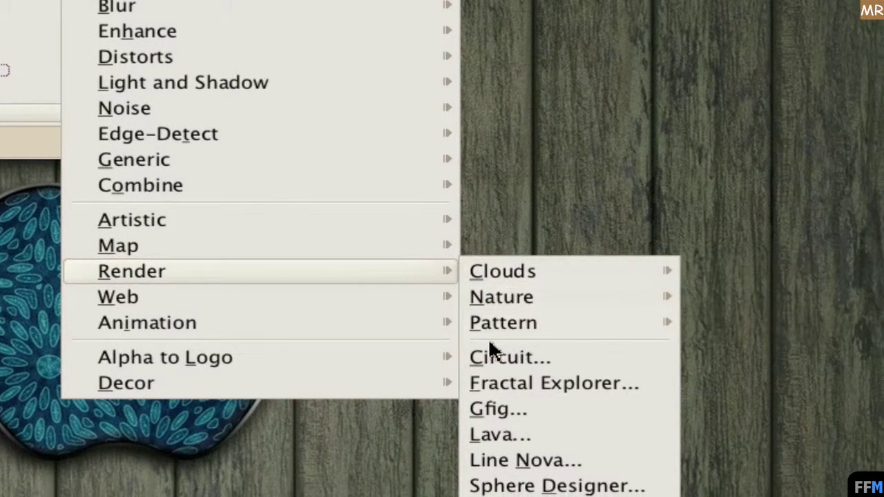
mouse_move(503, 322)
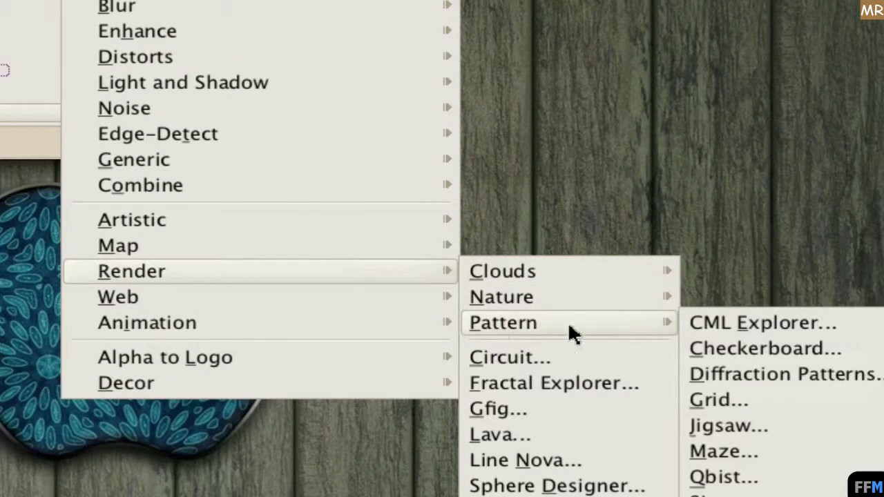
Start the Jigsaw filter and set 5 horizontal and 5 vertical tiles
click(779, 425)
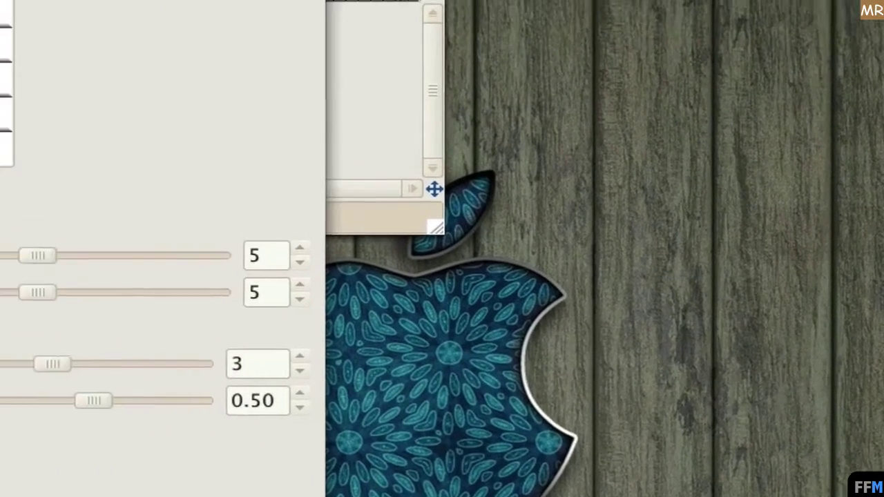
drag(223, 306, 327, 304)
drag(231, 342, 311, 341)
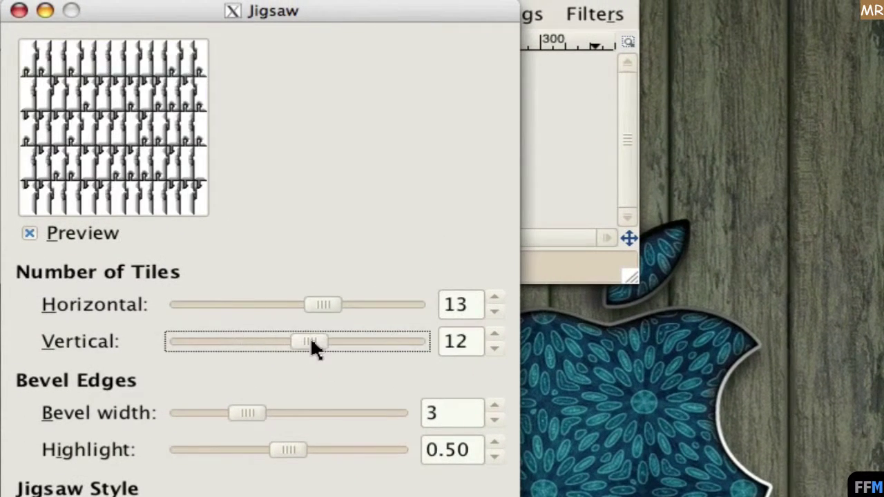
double_click(474, 304)
text(5)
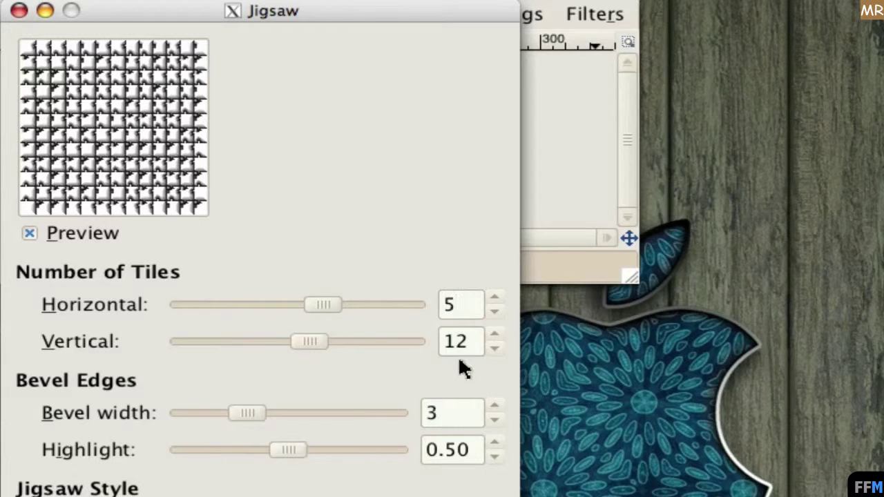
double_click(468, 345)
text(5)
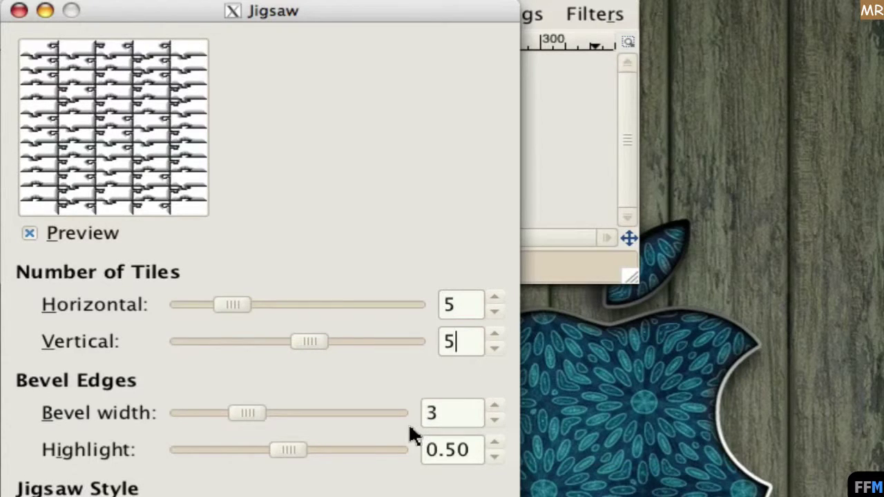
click(280, 410)
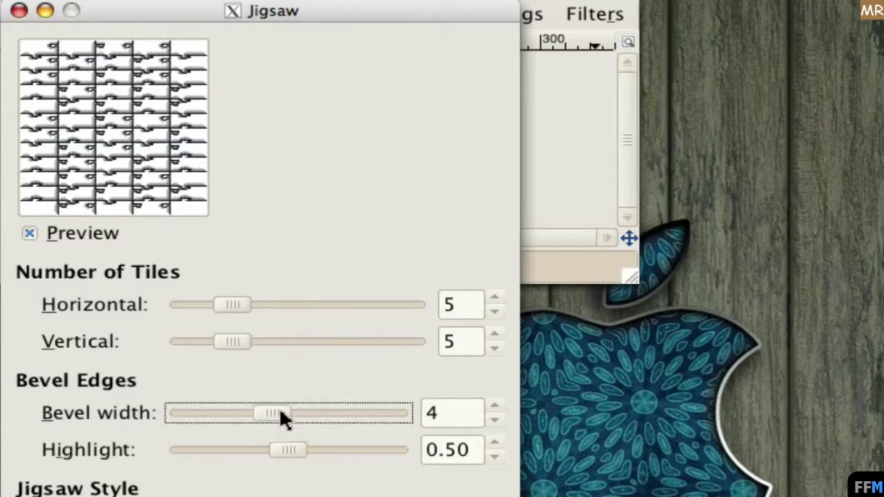
Set bevel width 0, highlight 0 and Curved style, then render the jigsaw
drag(304, 413, 255, 413)
mouse_move(289, 450)
mouse_down()
mouse_move(253, 448)
mouse_move(359, 447)
mouse_up()
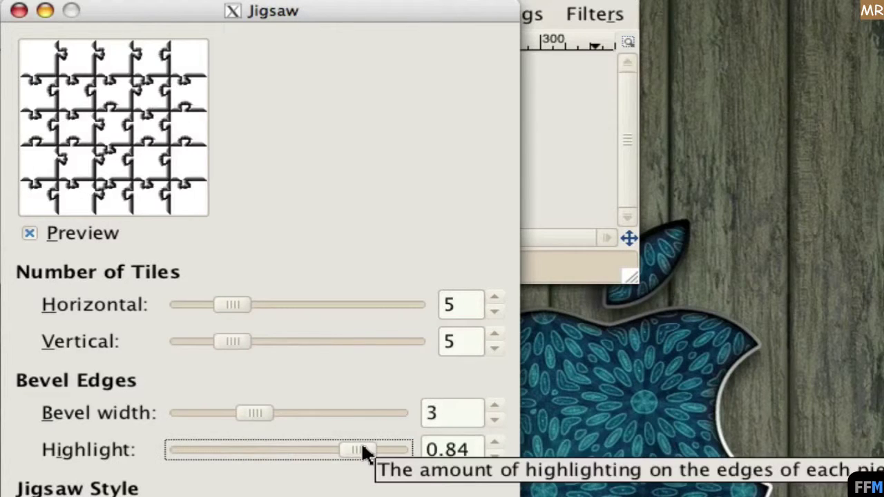
double_click(445, 417)
text(0)
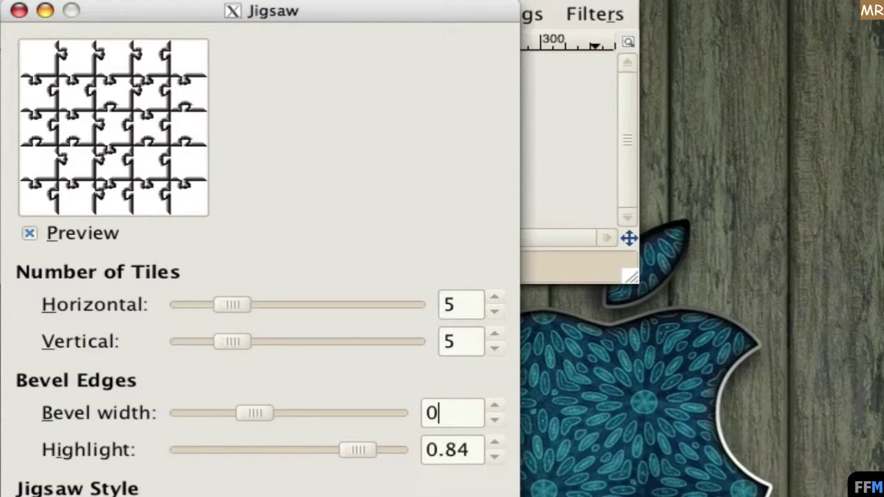
key(Tab)
text(0)
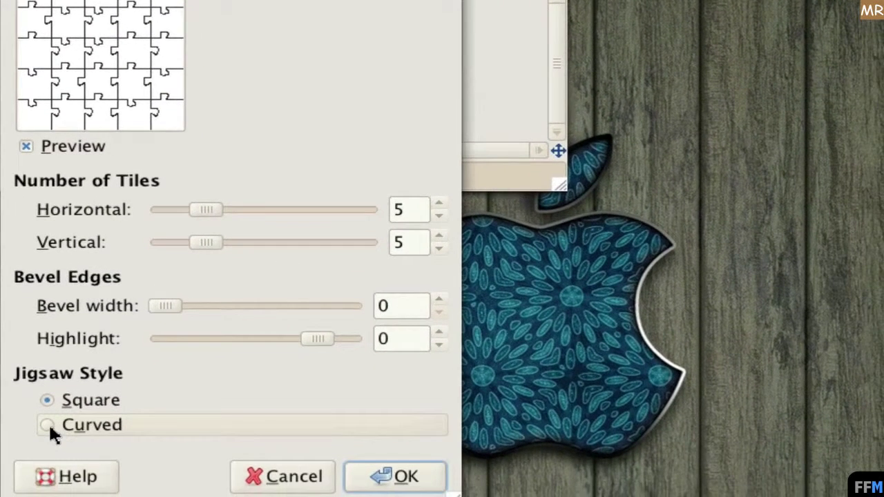
click(47, 424)
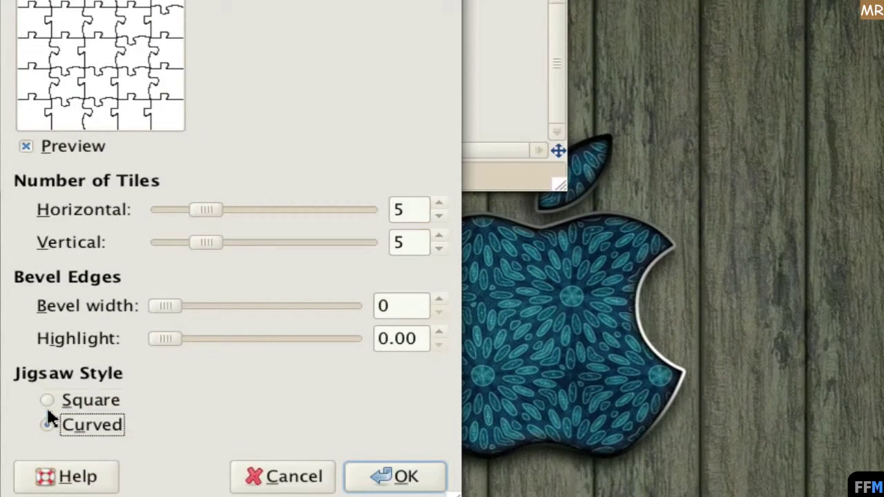
click(46, 395)
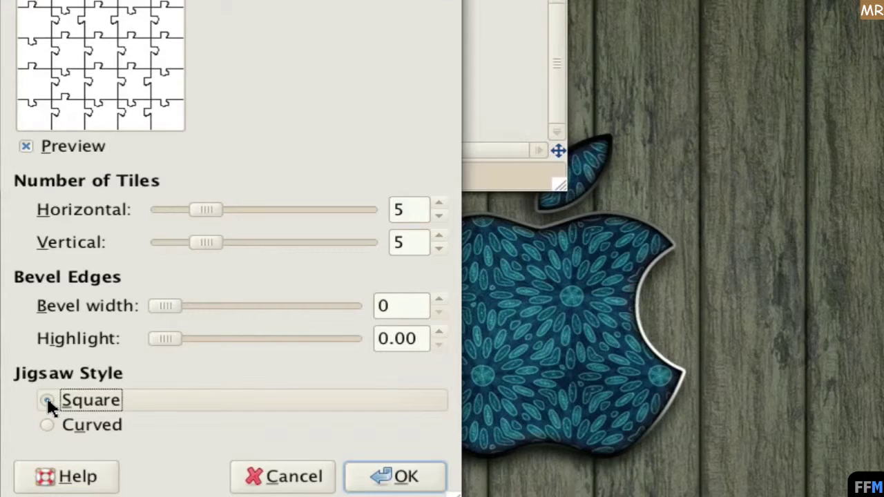
click(47, 425)
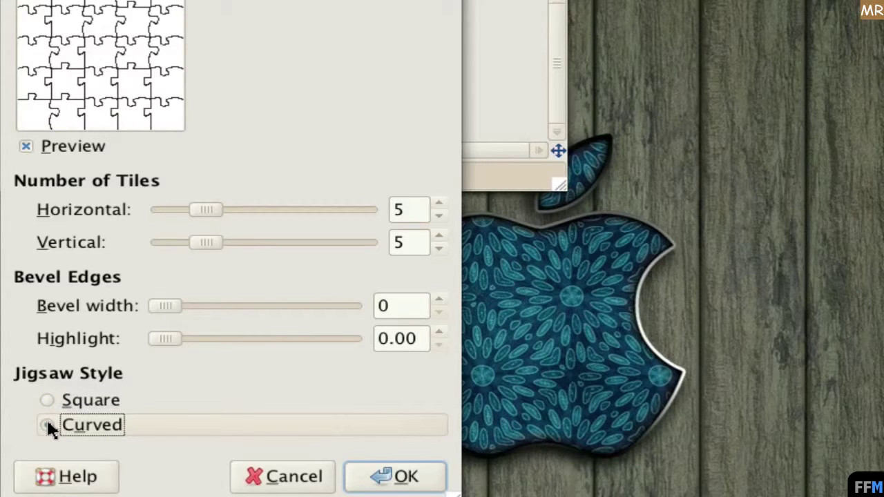
click(374, 484)
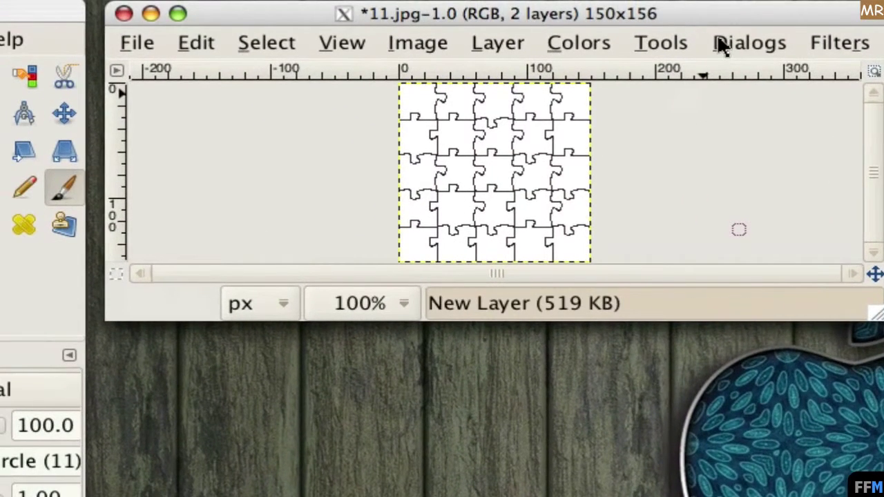
Show the Layers dialog and arrange it beside the image window
click(718, 42)
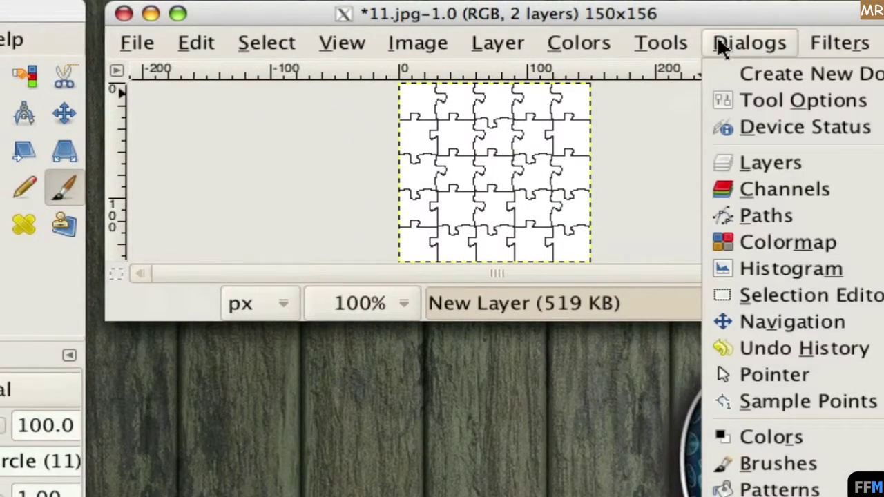
click(706, 162)
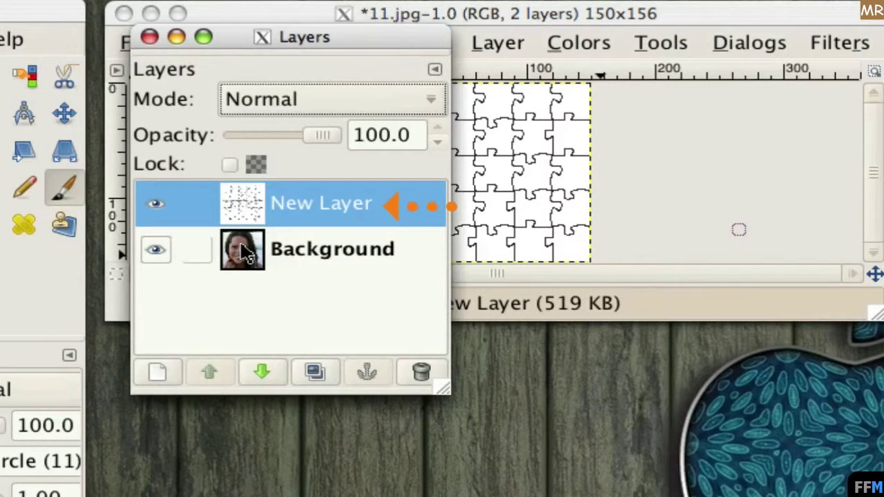
drag(706, 14, 779, 17)
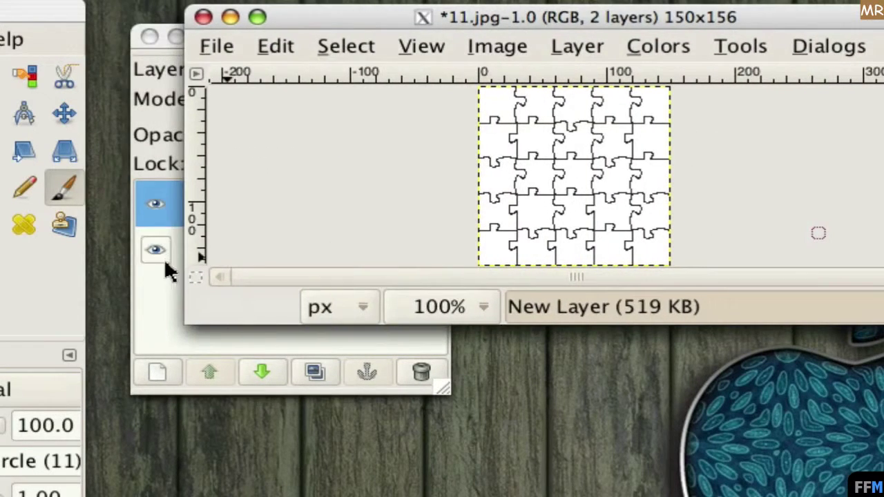
click(163, 258)
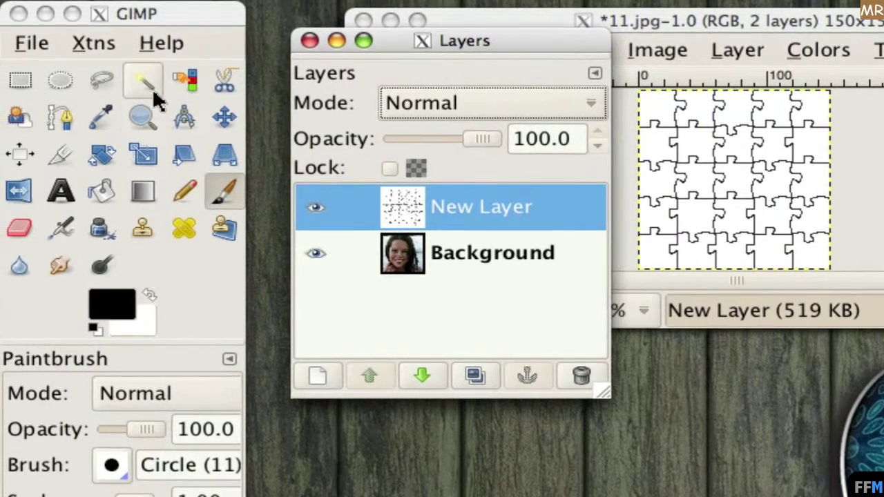
Fuzzy-select the bottom-left piece, then Shift-add pieces across every row except the top-right few
click(153, 90)
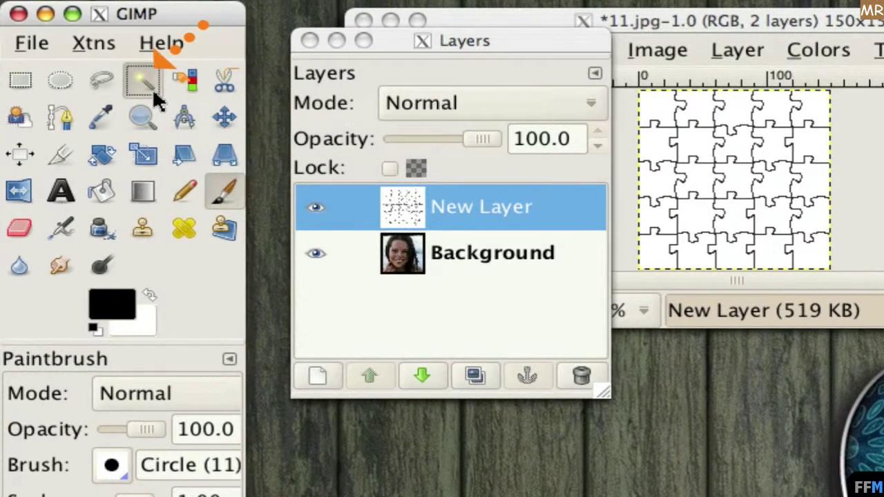
click(737, 31)
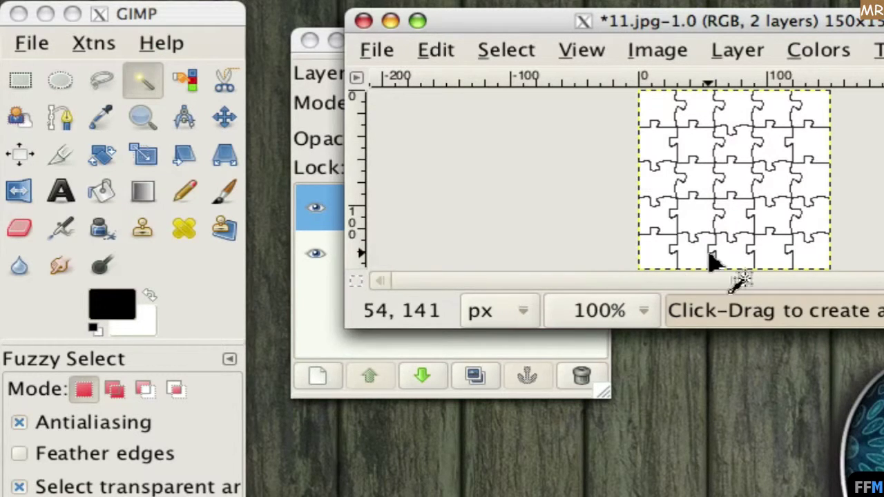
click(657, 256)
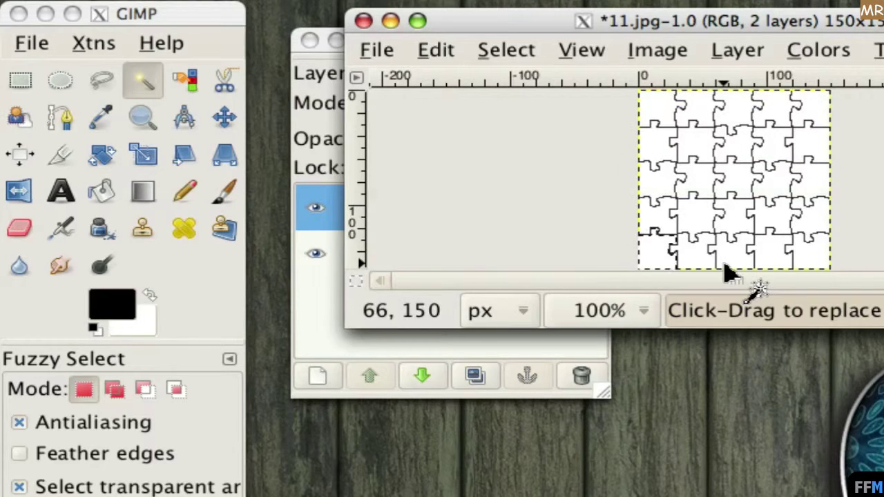
key(shift)
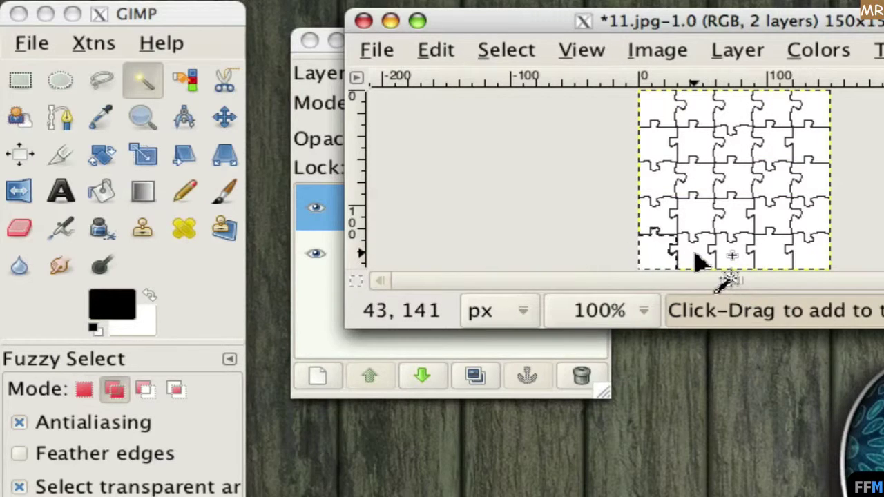
click(694, 256)
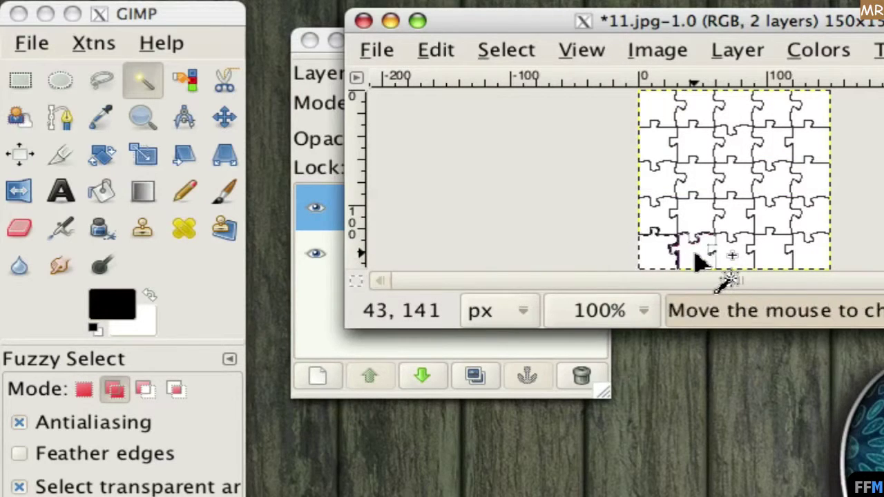
click(774, 256)
click(814, 230)
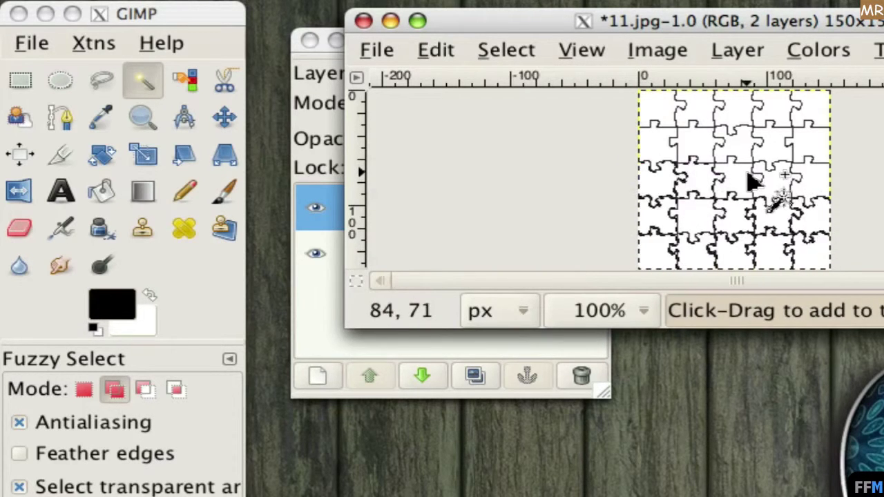
click(759, 182)
click(777, 156)
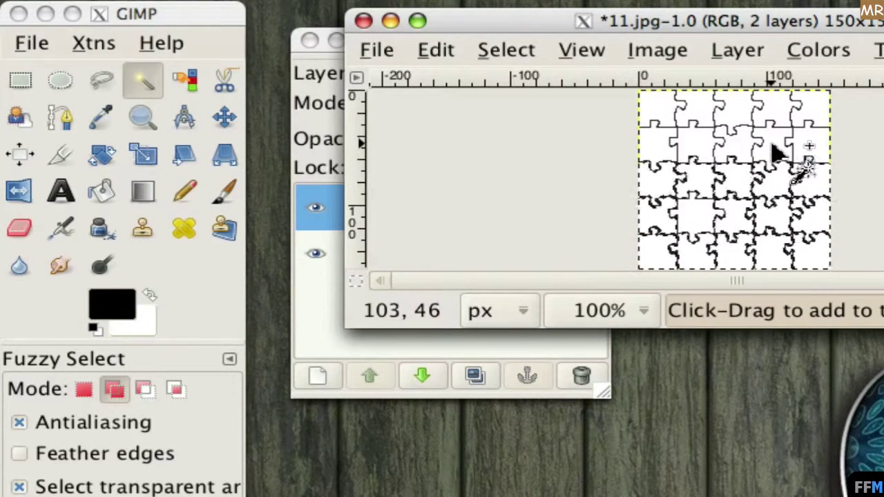
click(649, 151)
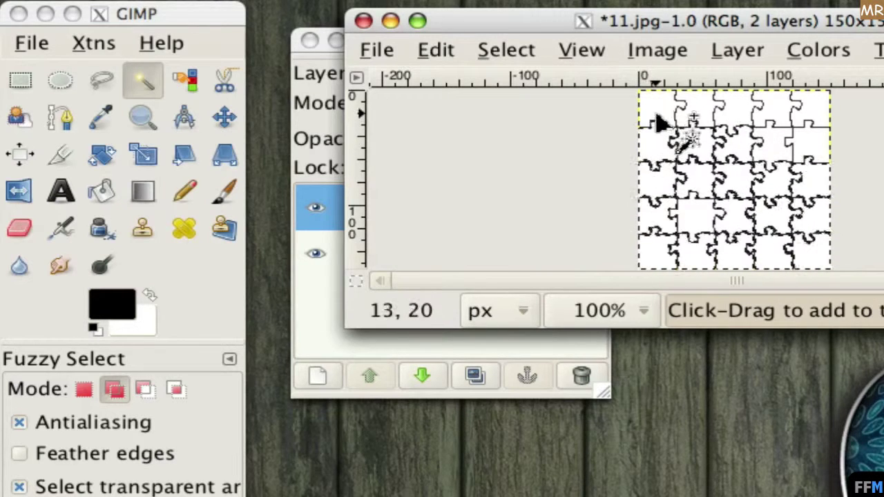
click(664, 105)
shift+click(698, 105)
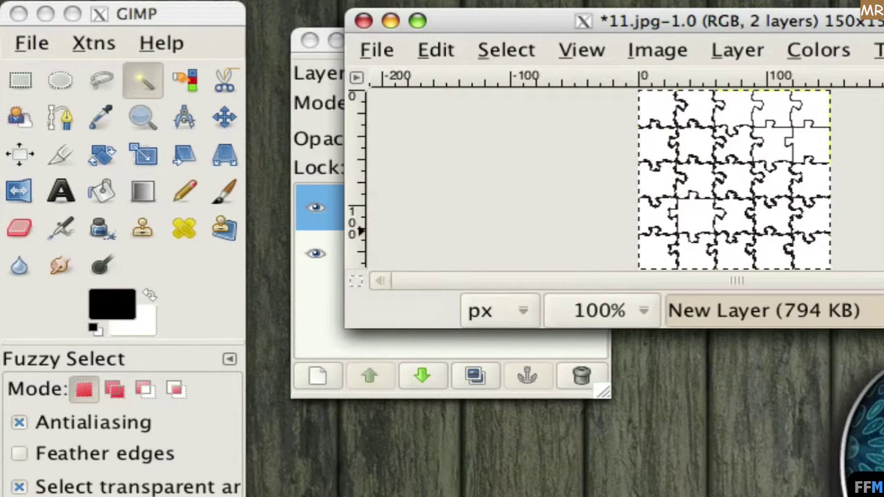
Make the Background layer active and copy the selected portrait pieces
click(359, 401)
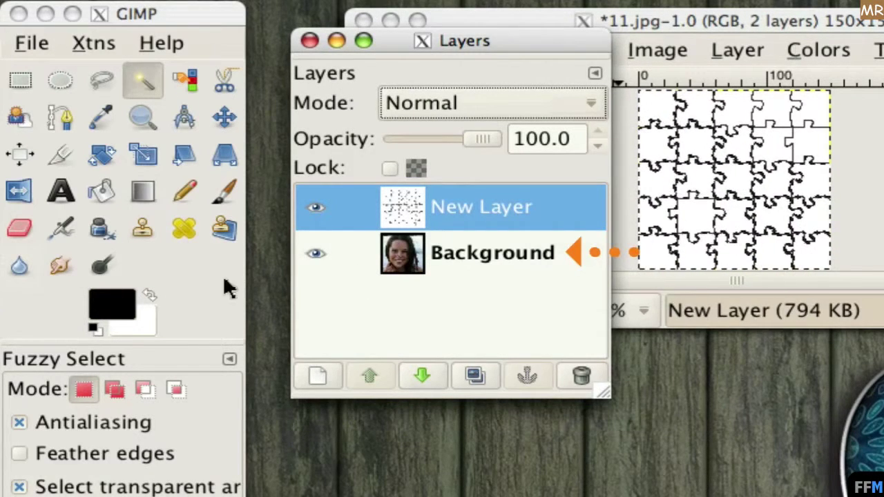
click(511, 256)
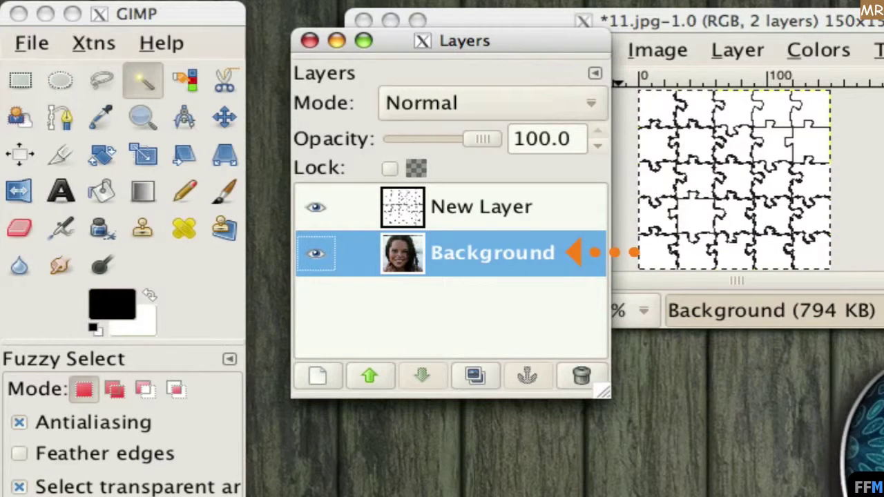
click(483, 21)
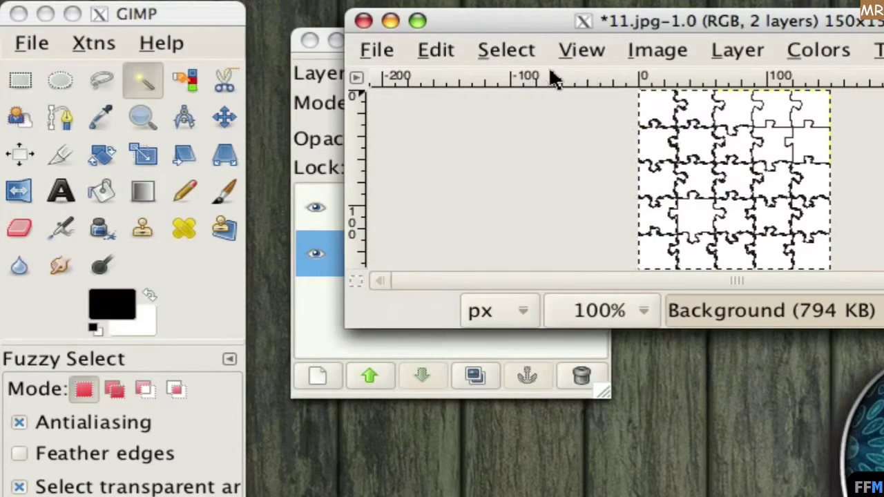
click(435, 49)
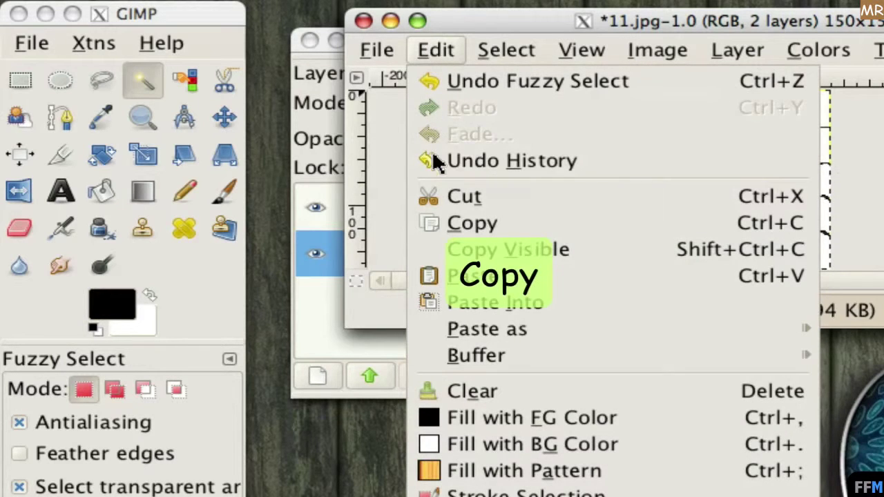
click(519, 230)
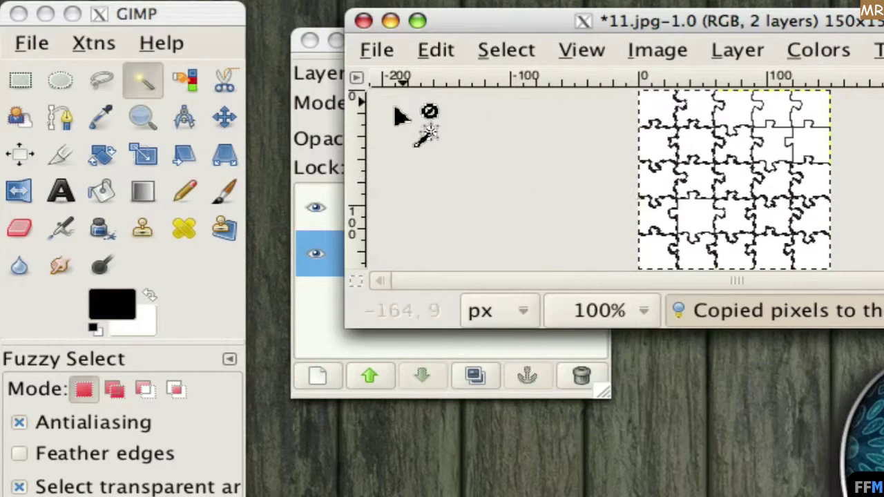
click(377, 49)
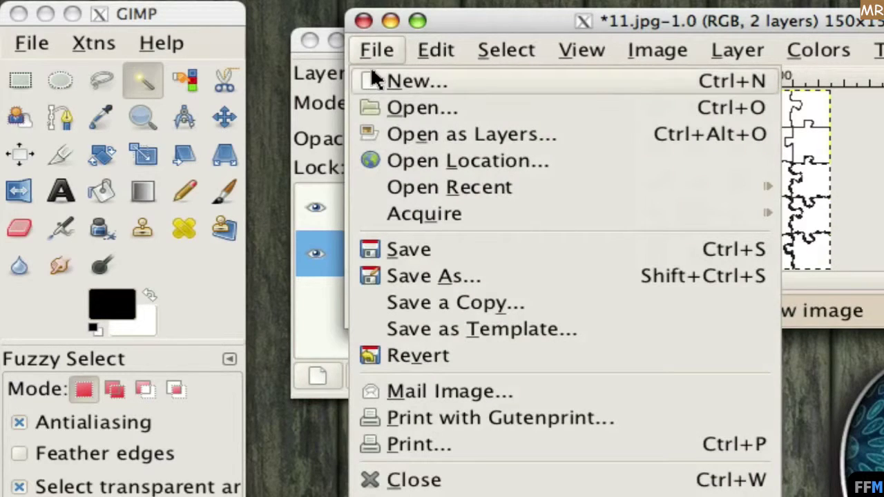
Create a new 150×156 image filled with White
click(373, 81)
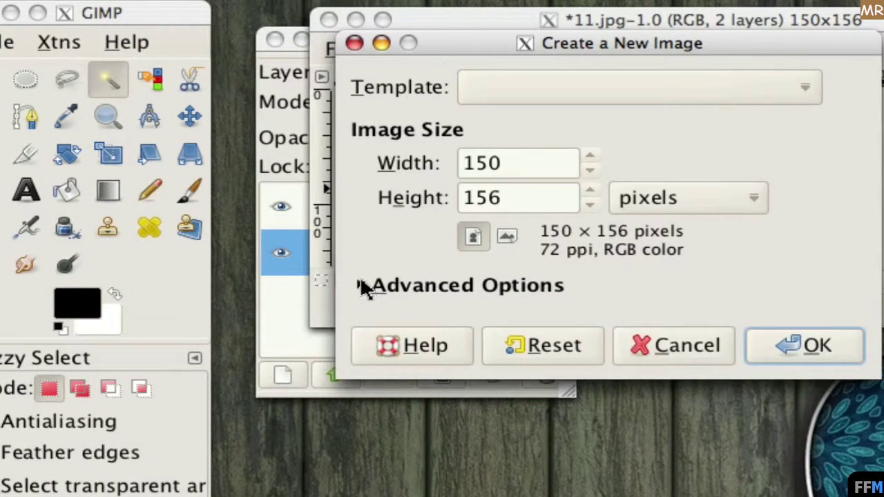
click(362, 285)
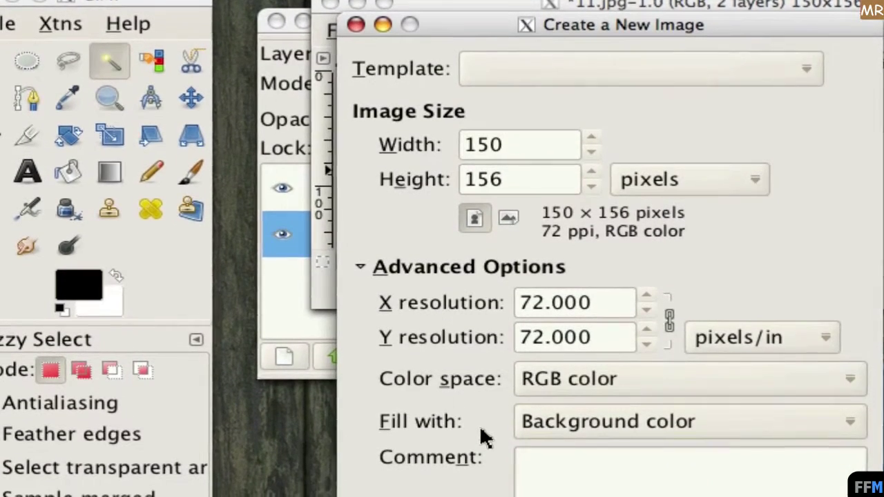
click(856, 423)
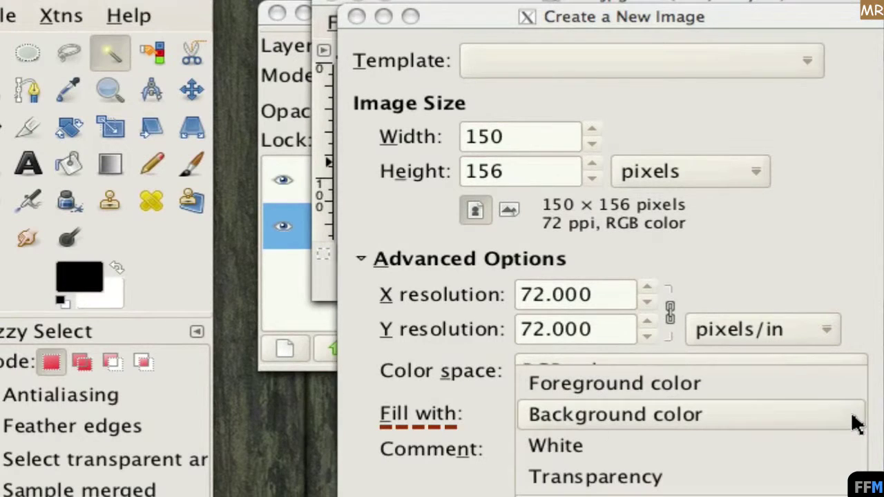
click(672, 447)
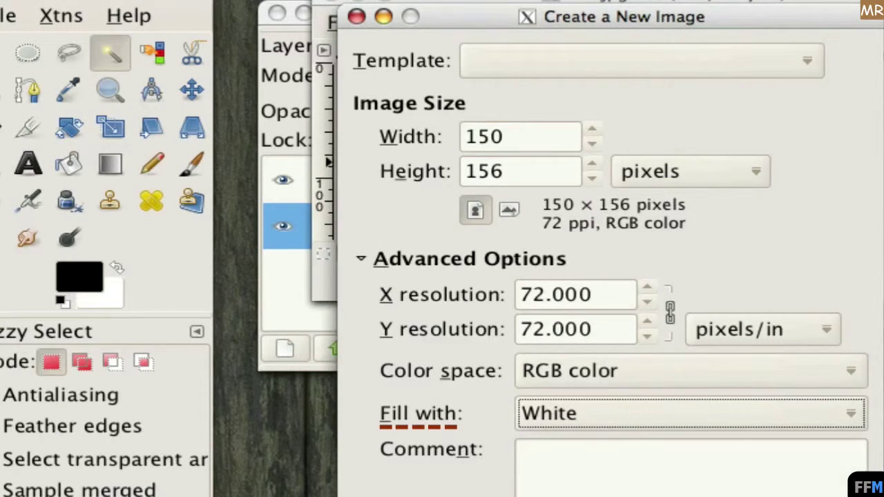
key(Return)
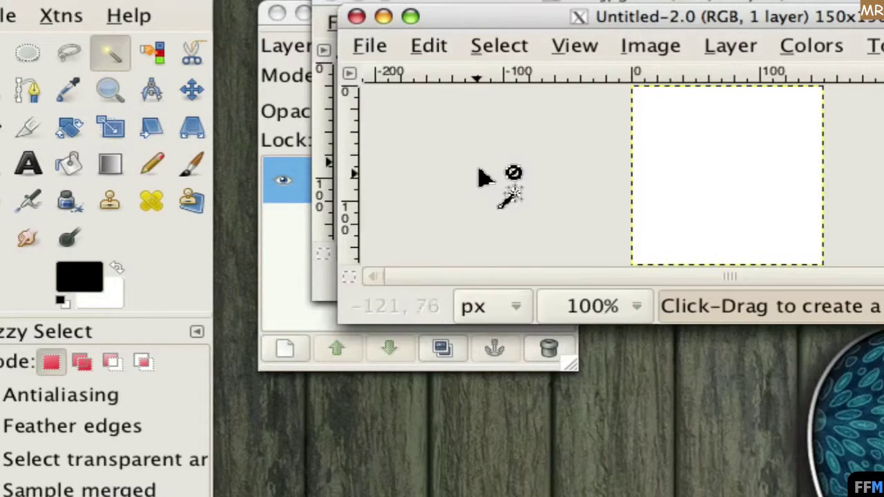
Paste the copied portrait pieces into the new image and move its window aside
click(436, 46)
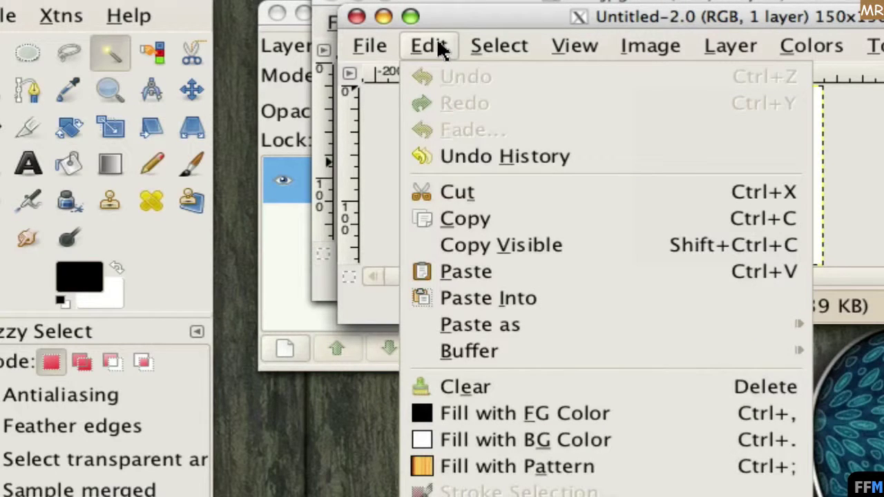
click(527, 274)
mouse_move(756, 20)
mouse_down()
mouse_move(686, 209)
mouse_move(685, 288)
mouse_up()
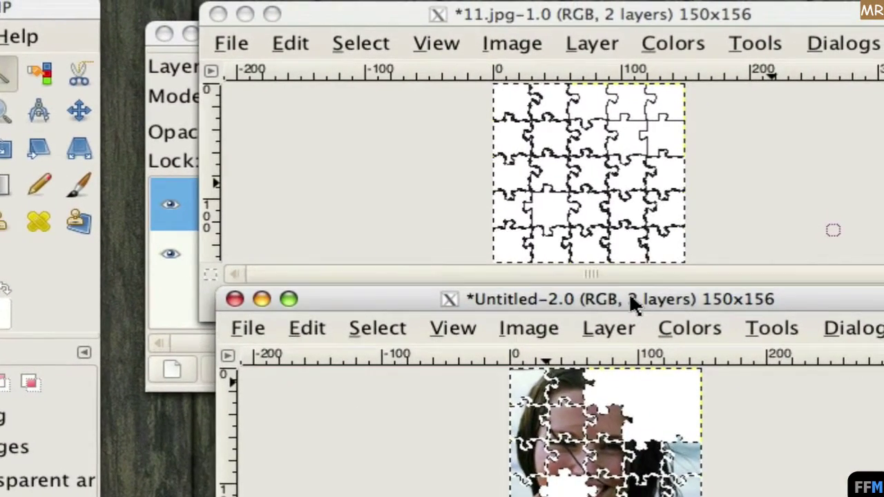
Return to 11.jpg and select a single fourth-row piece on New Layer
click(385, 23)
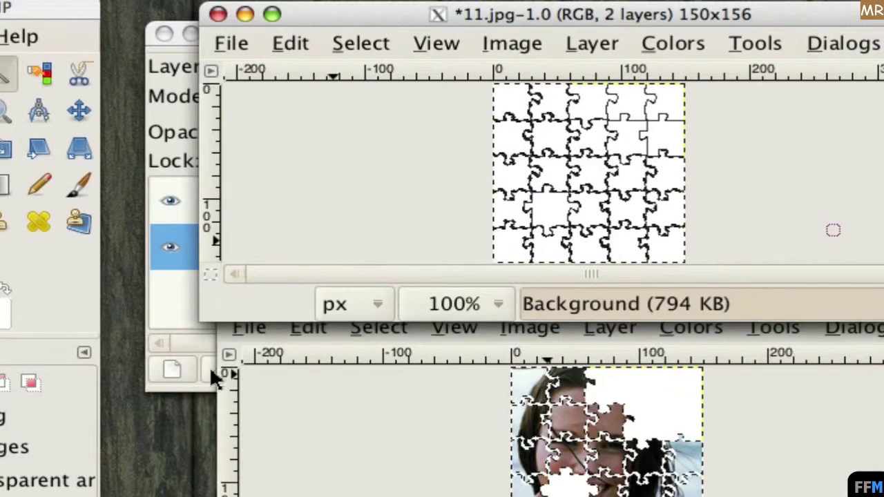
click(183, 319)
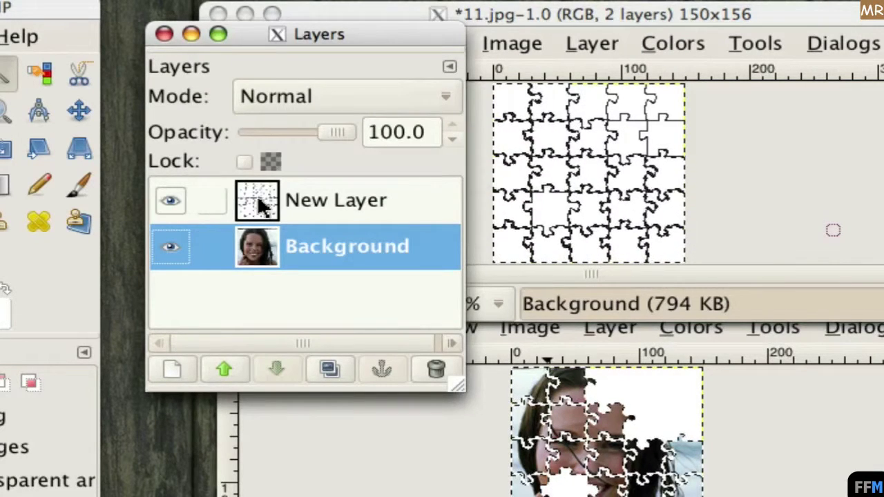
click(388, 204)
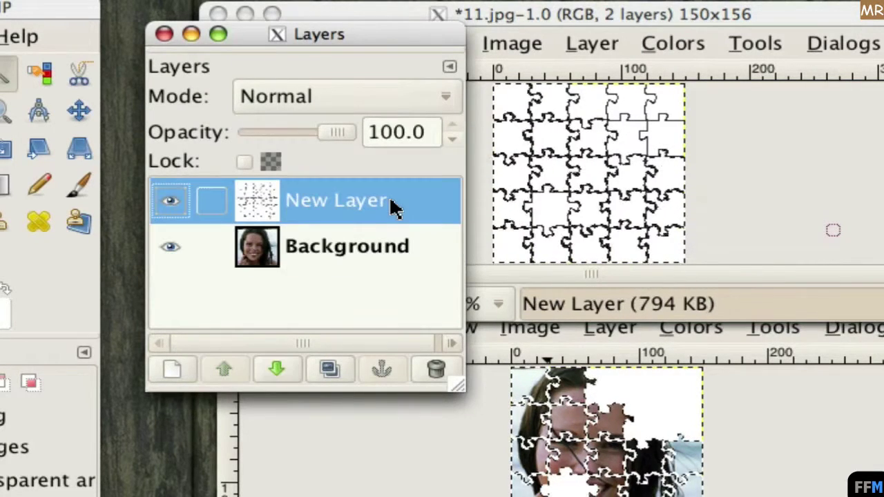
click(606, 15)
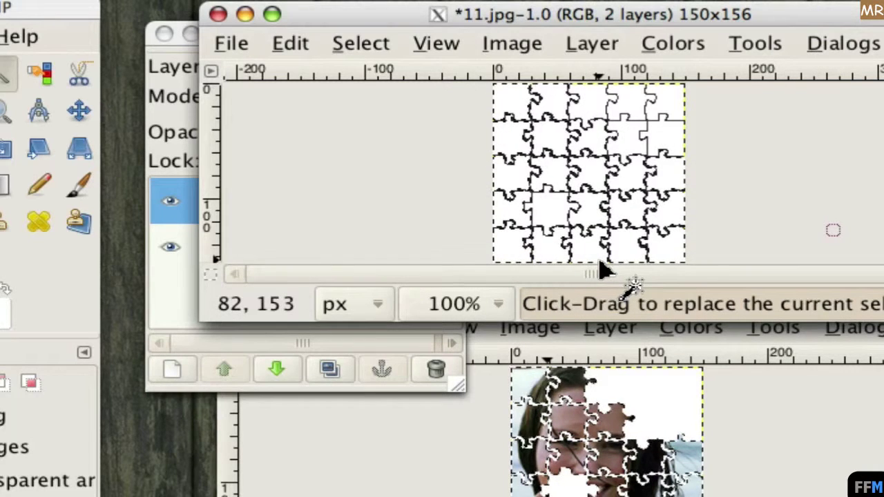
click(550, 208)
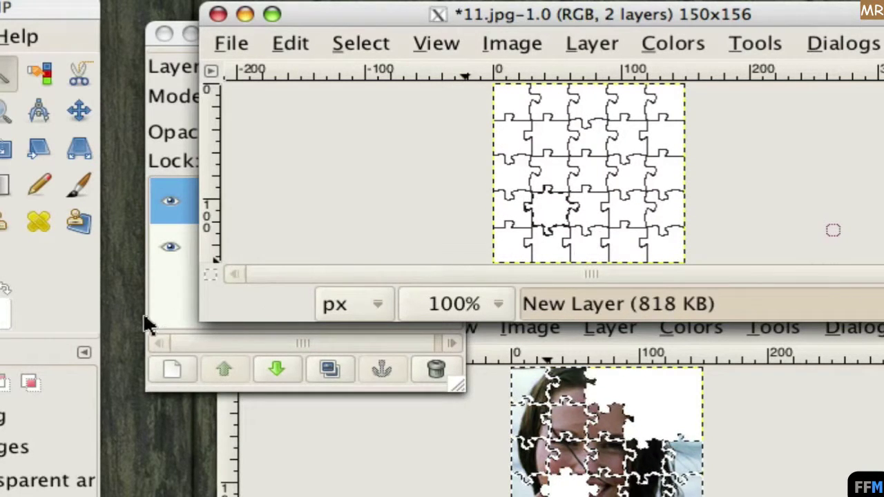
Switch to the Background layer and copy the selected piece's pixels
click(163, 317)
click(343, 257)
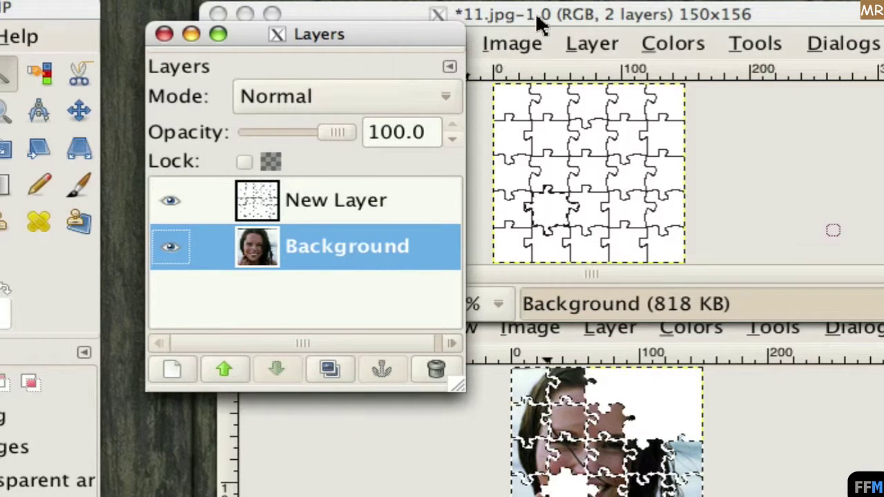
click(780, 21)
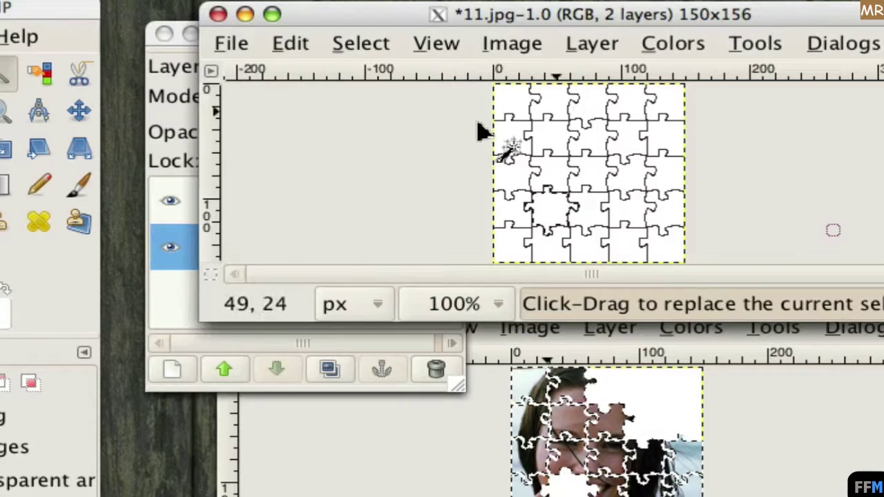
click(290, 43)
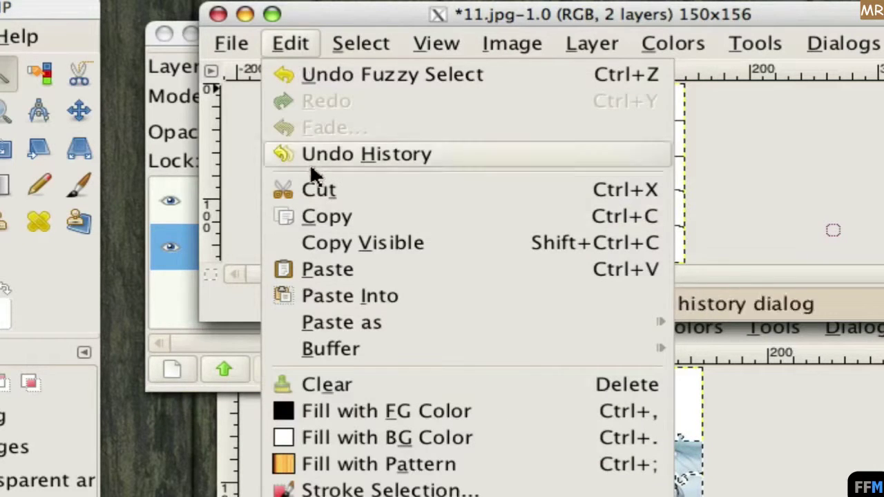
click(364, 213)
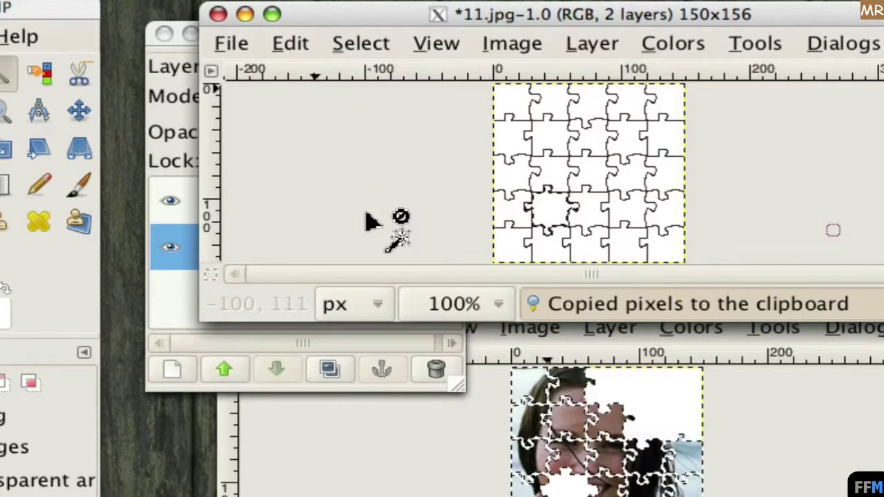
Paste the copied piece into the Untitled-2.0 photo puzzle
click(470, 428)
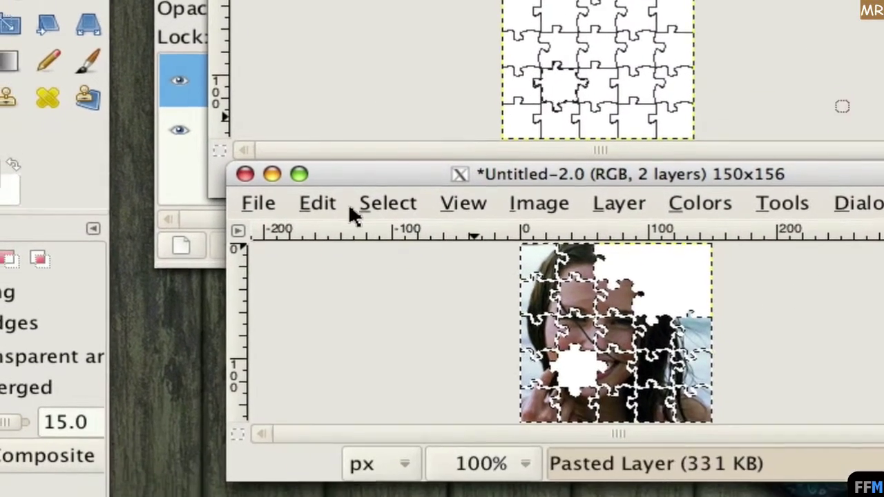
click(319, 203)
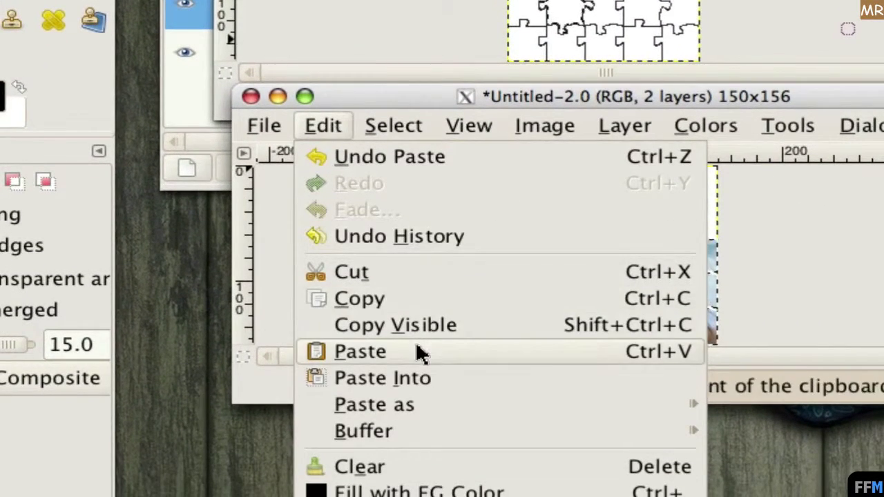
click(419, 355)
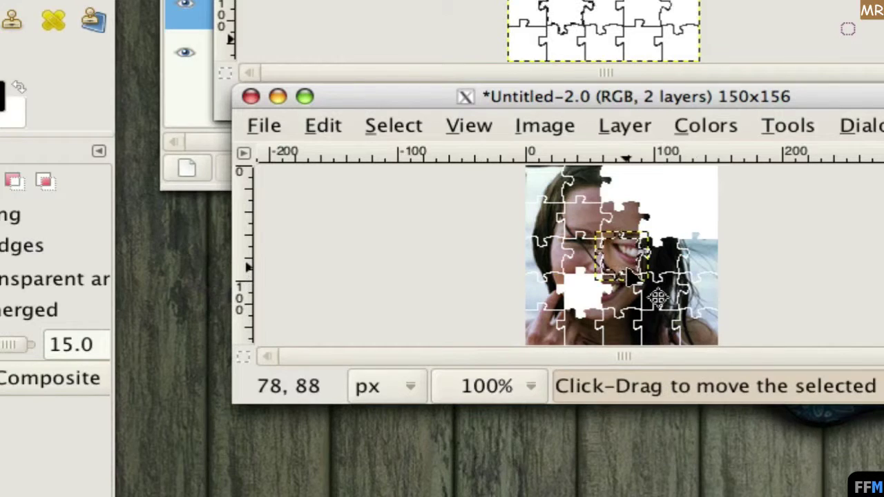
drag(657, 297, 658, 293)
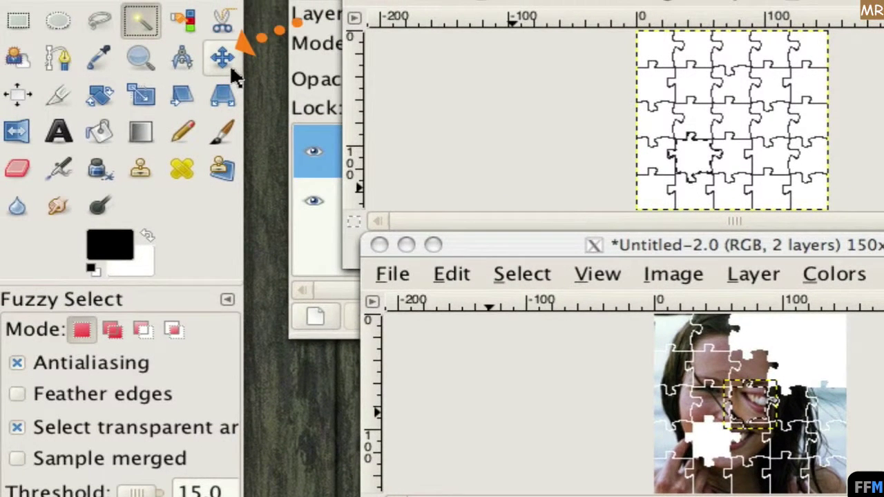
Use the Move tool to drag the pasted piece into the empty upper-right corner
click(230, 63)
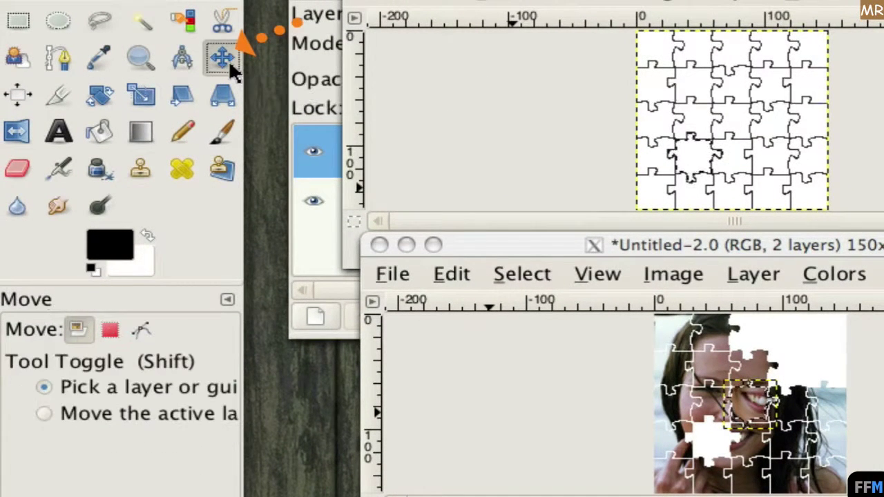
click(785, 429)
drag(775, 386, 809, 343)
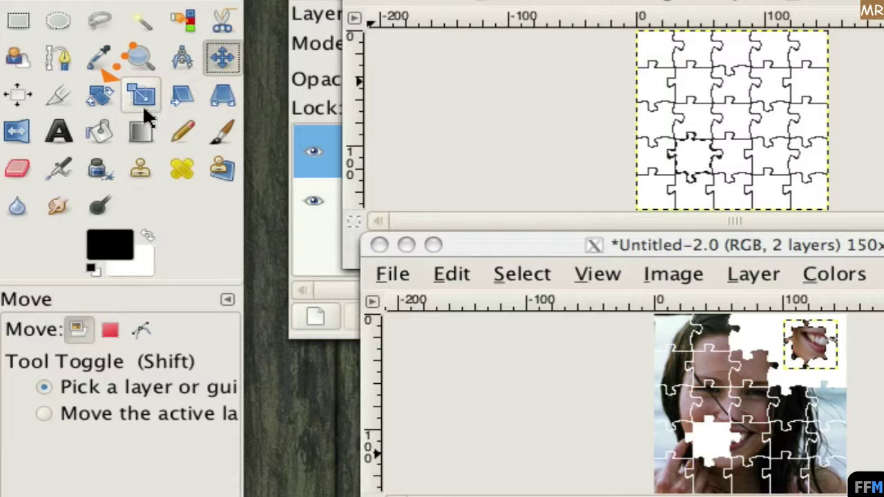
Rotate the pasted corner piece by 34.26 degrees with the Rotate tool
click(96, 100)
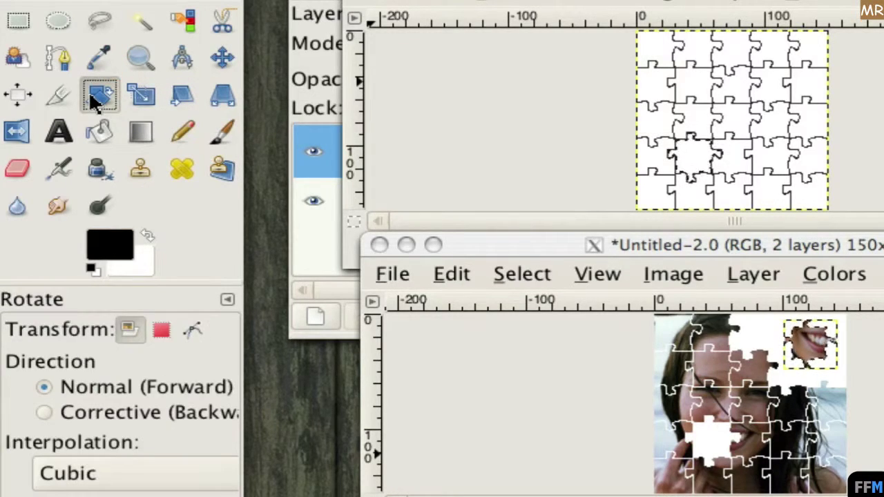
click(824, 253)
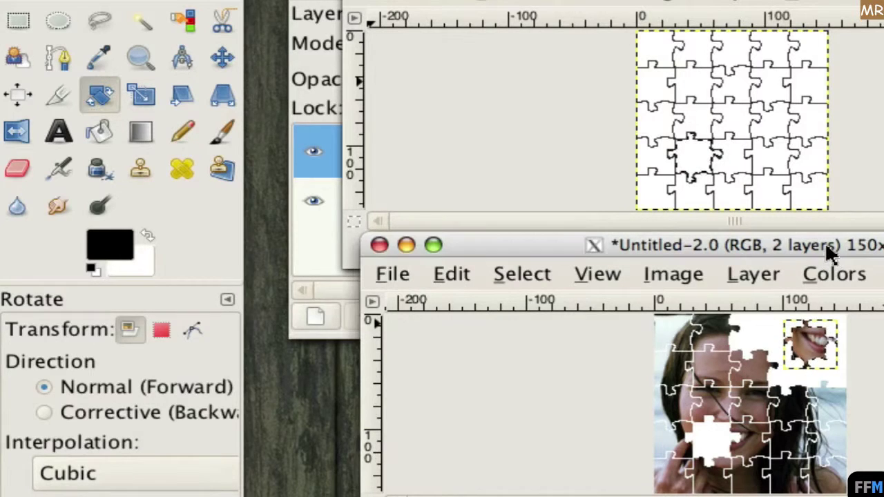
drag(810, 355, 815, 352)
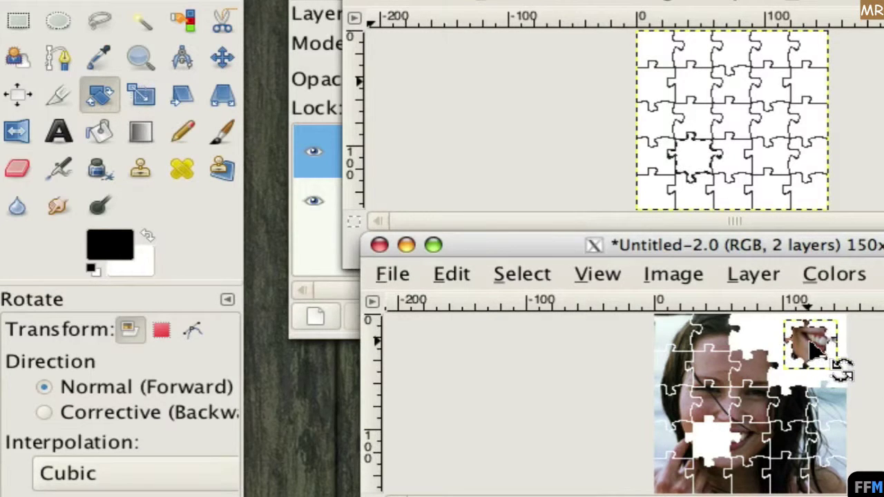
click(809, 350)
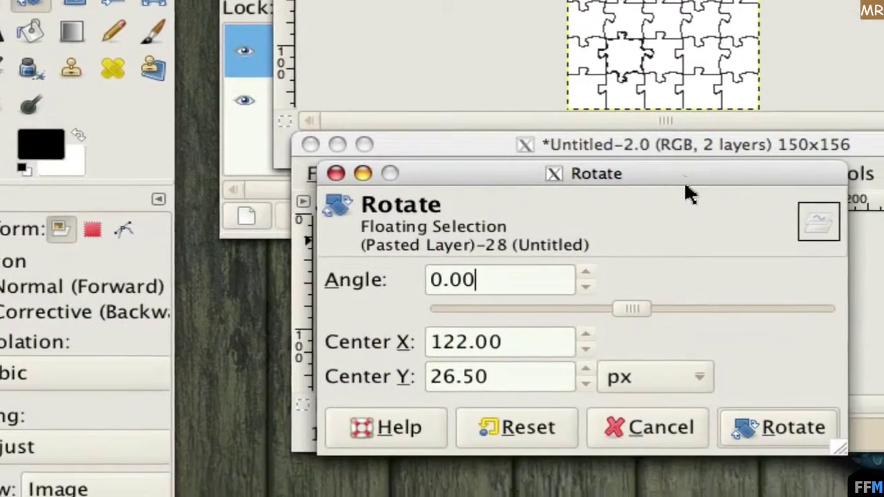
drag(722, 224, 773, 400)
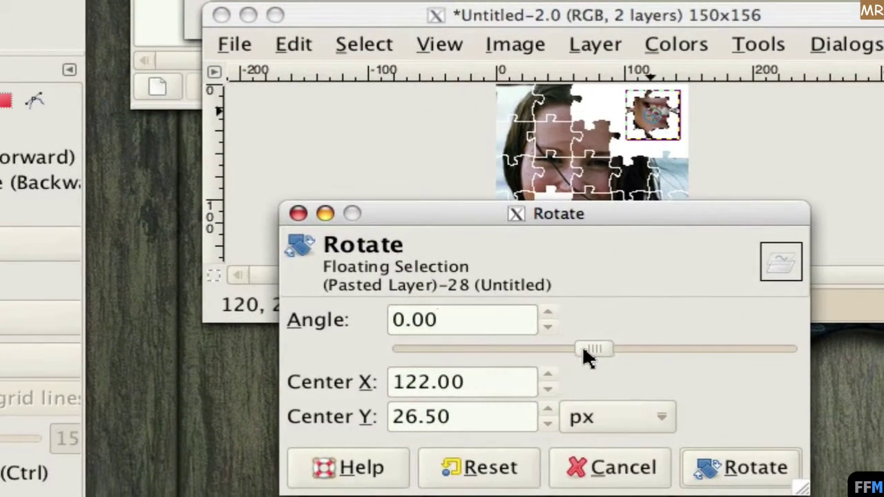
drag(583, 350, 618, 353)
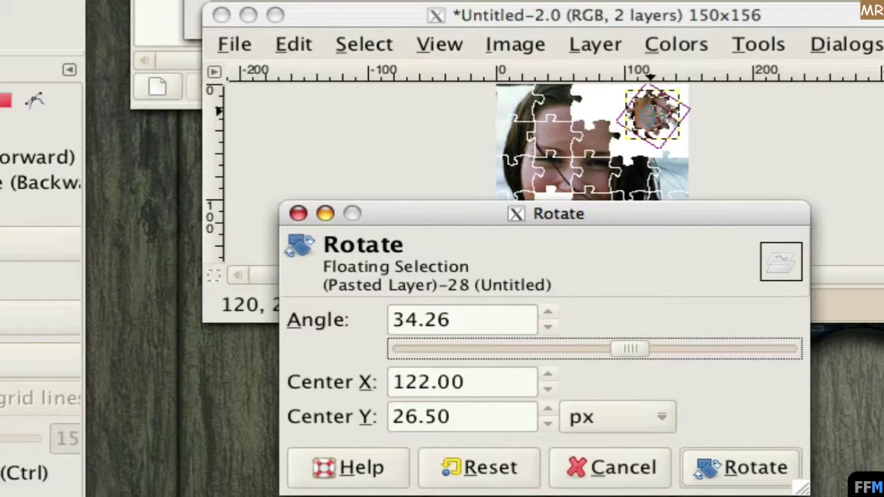
click(751, 483)
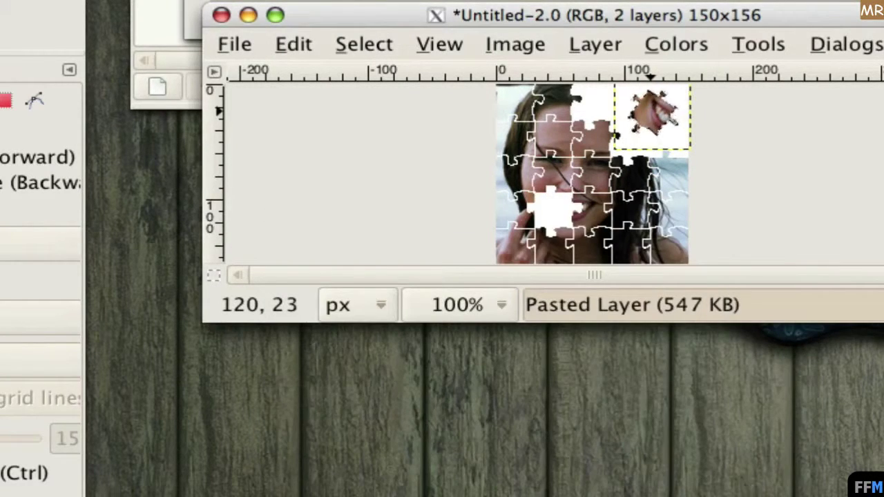
Save the image as Gimp.gif in GIF format, flattening it and keeping default export options
click(234, 44)
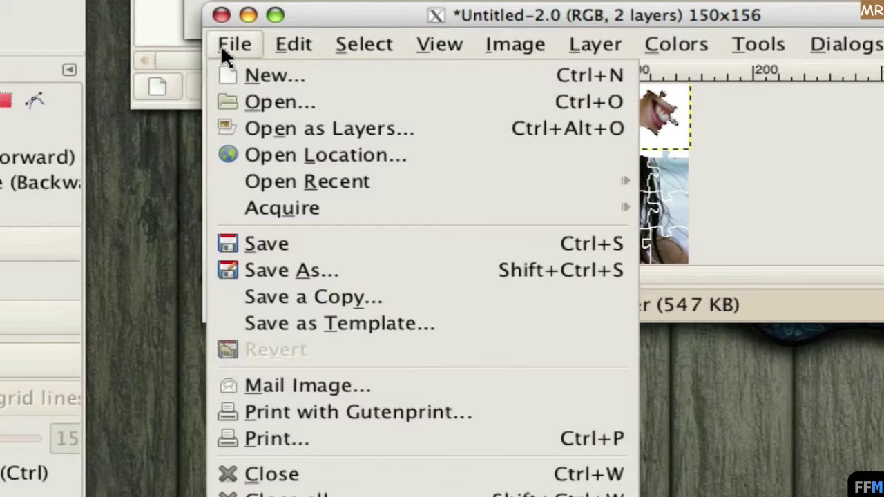
click(221, 273)
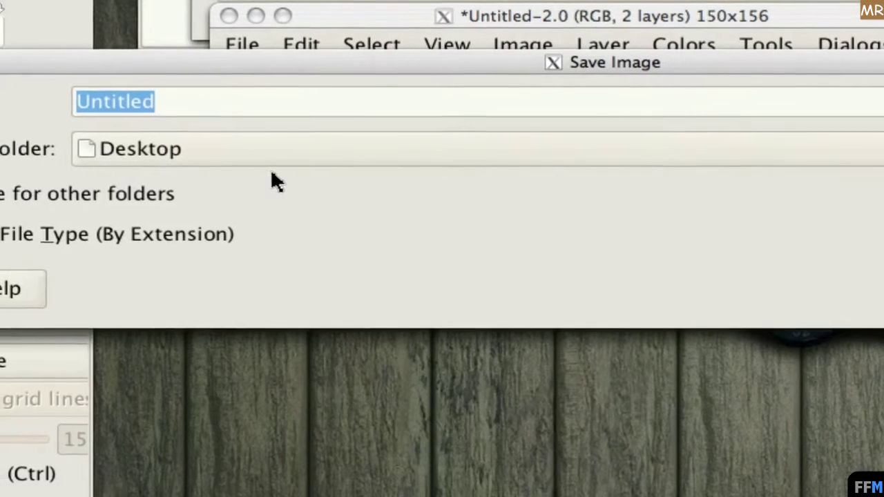
text(Gimp)
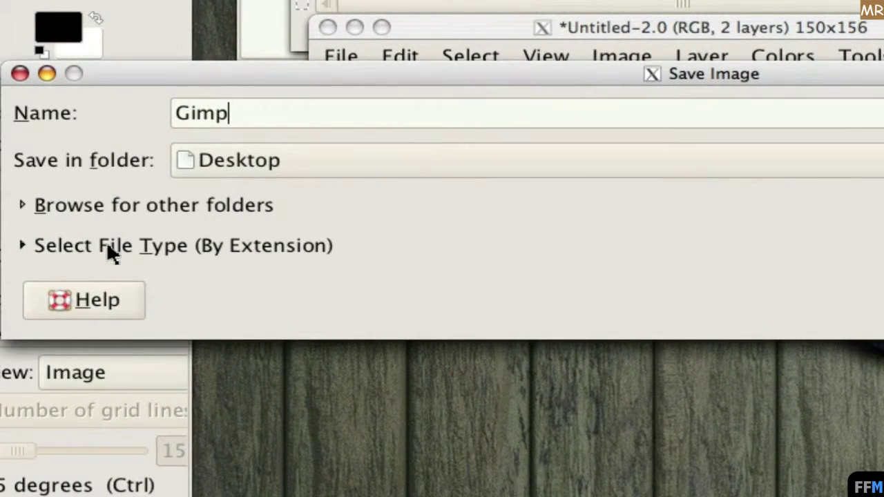
click(21, 245)
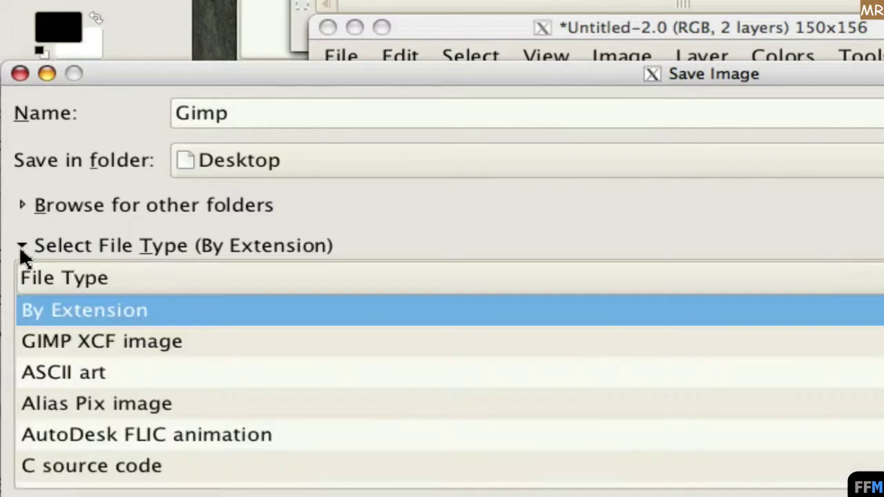
scroll(138, 474, down, 3)
scroll(138, 474, down, 2)
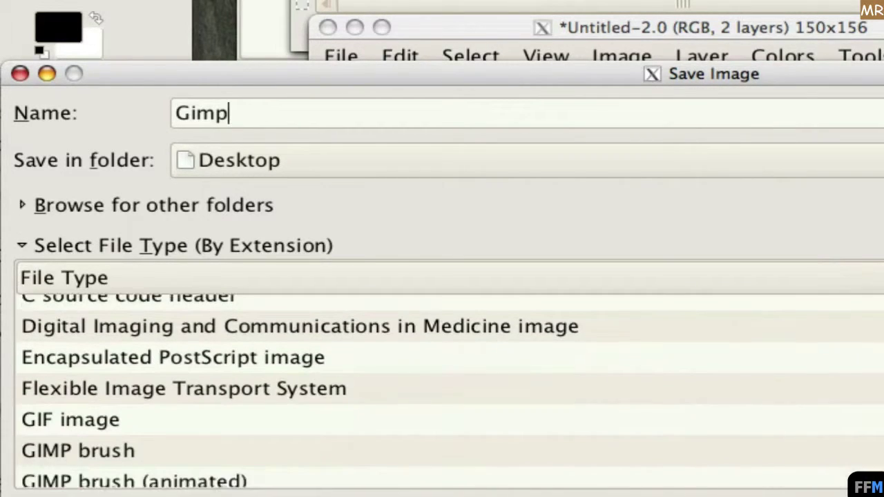
scroll(139, 474, down, 1)
click(121, 412)
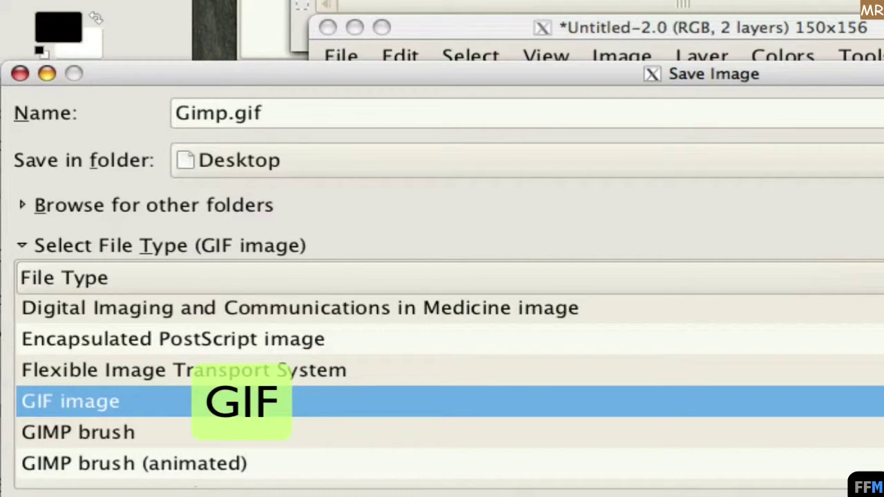
key(Return)
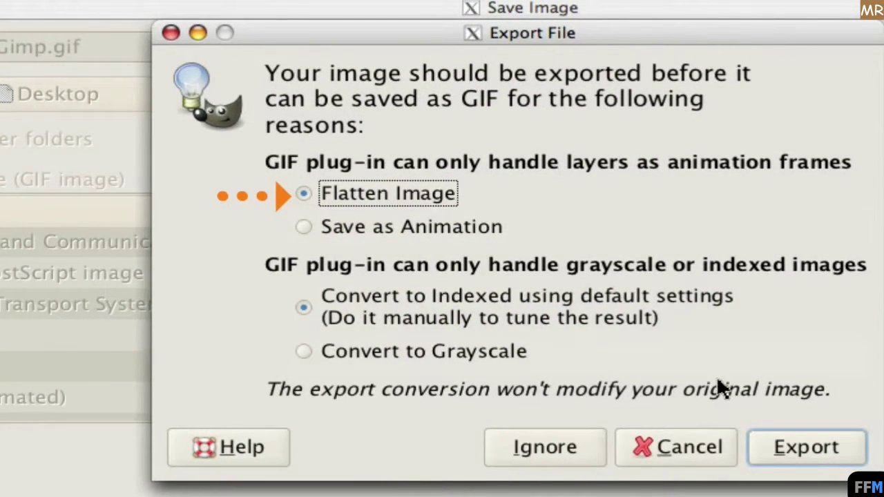
click(760, 447)
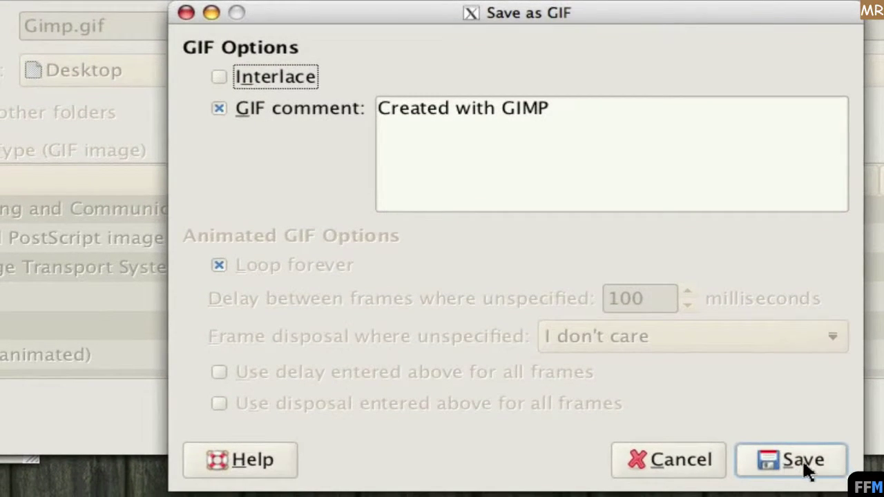
click(801, 460)
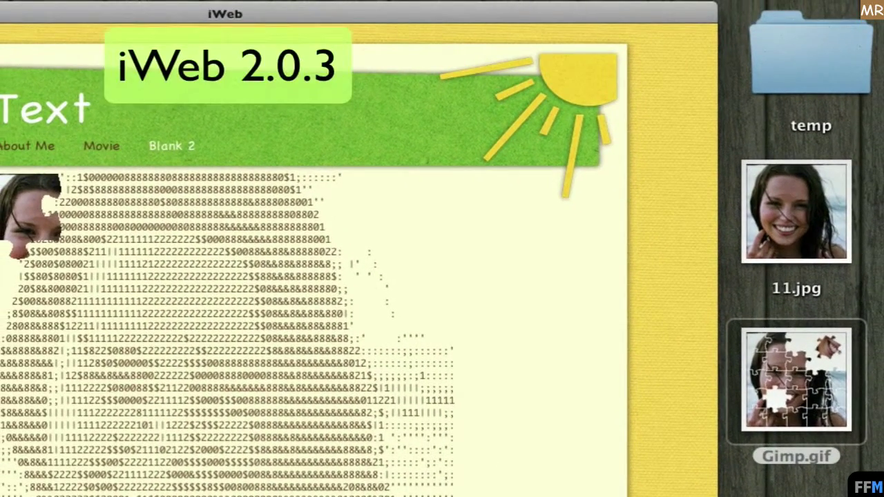
Drop Gimp.gif from the desktop onto the iWeb page and position it beside the top photo
key(super+Tab)
mouse_move(794, 429)
mouse_down()
mouse_move(314, 483)
mouse_move(392, 275)
mouse_move(552, 204)
mouse_up()
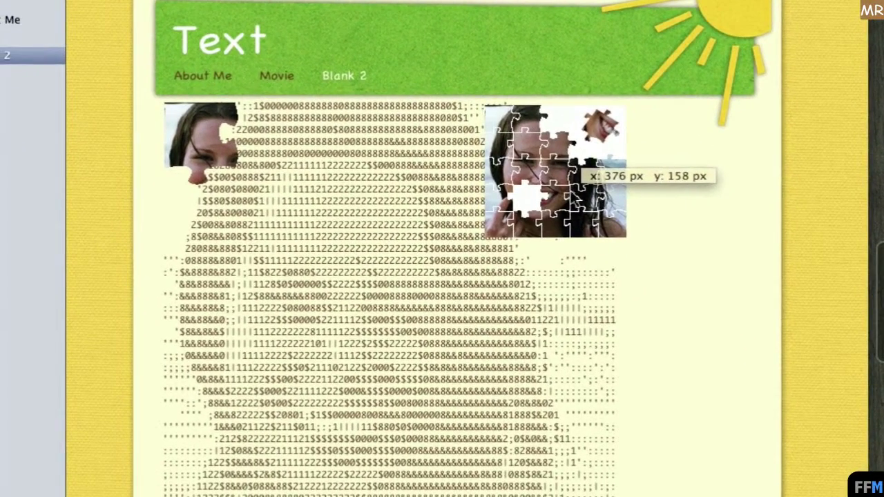
drag(552, 205, 567, 197)
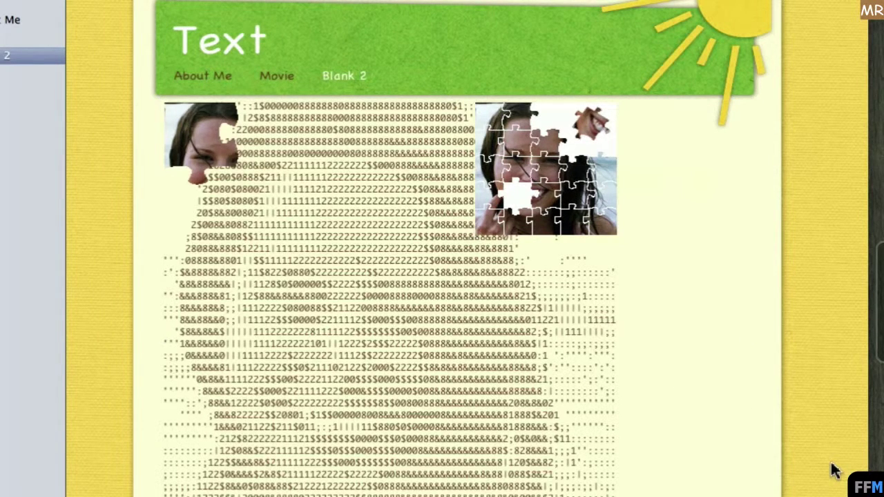